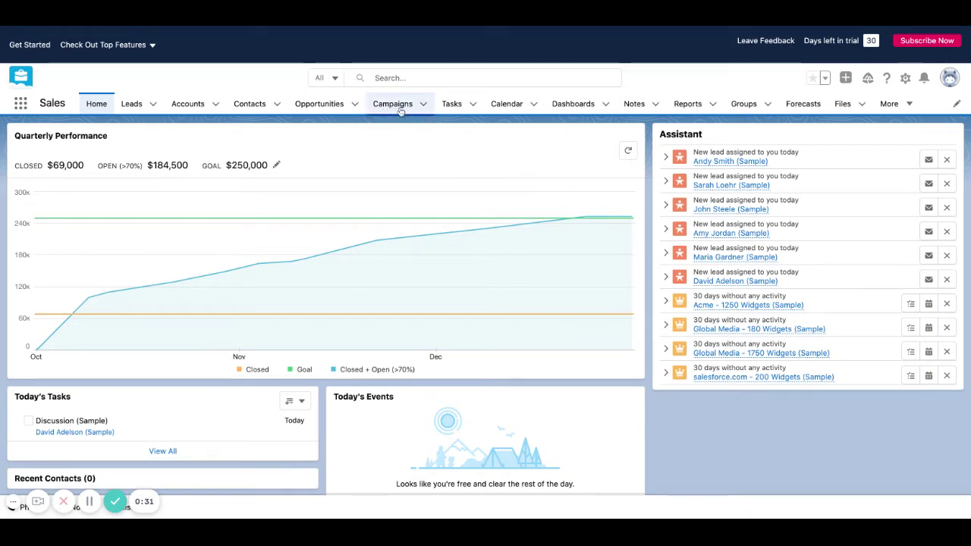
Switch the Campaigns tab to the All Active Campaigns list view
left_click(396, 108)
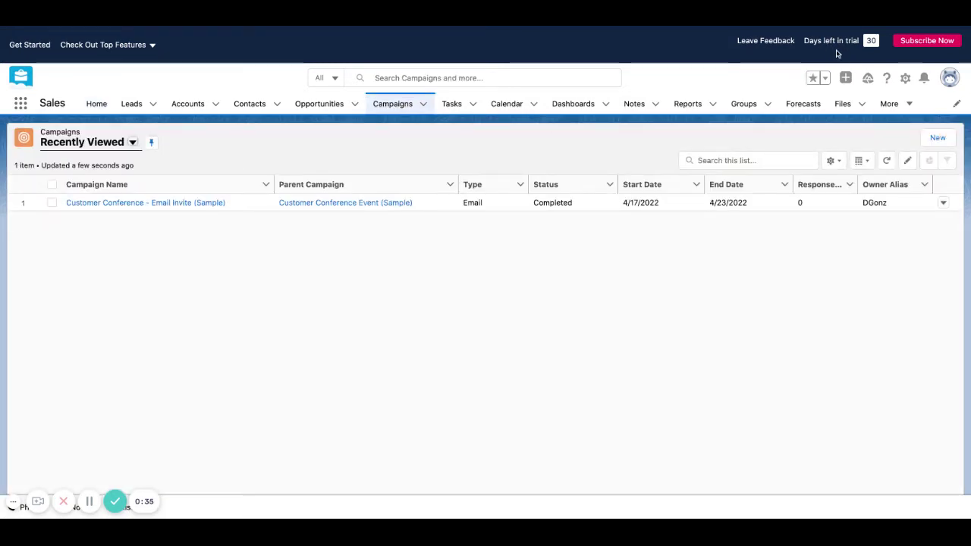
left_click(134, 143)
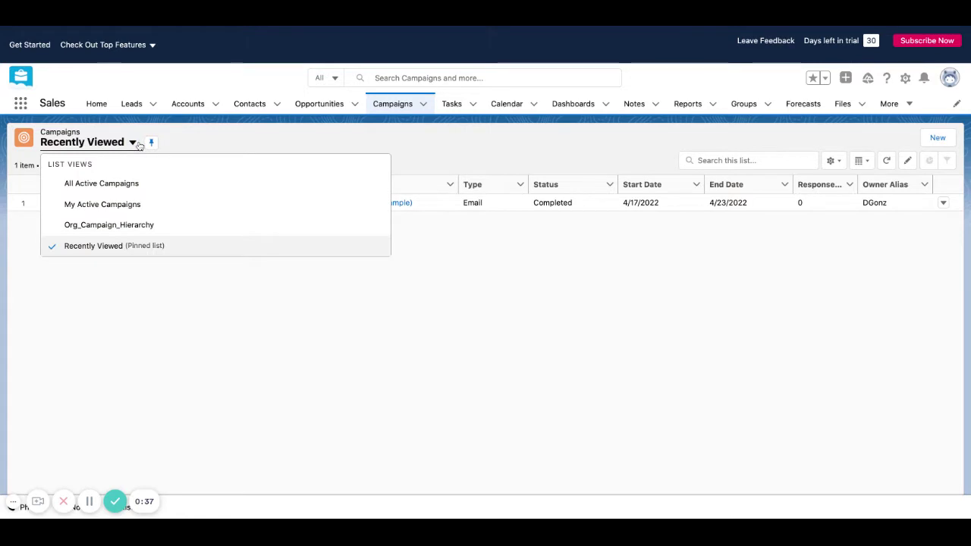
left_click(108, 183)
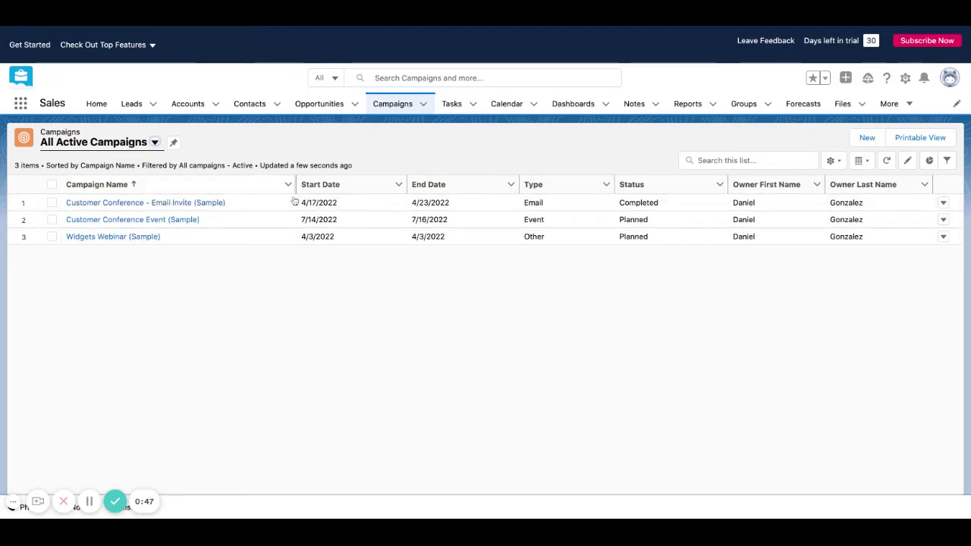
Start a new campaign named 'Test Email Campaign' with the Active box ticked
left_click(866, 138)
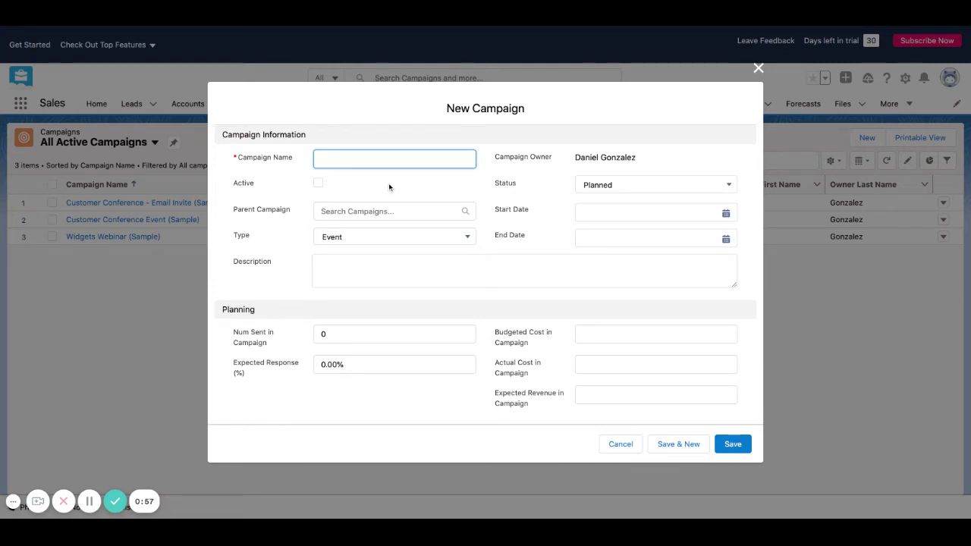
type("Test Email Campaign")
left_click(408, 188)
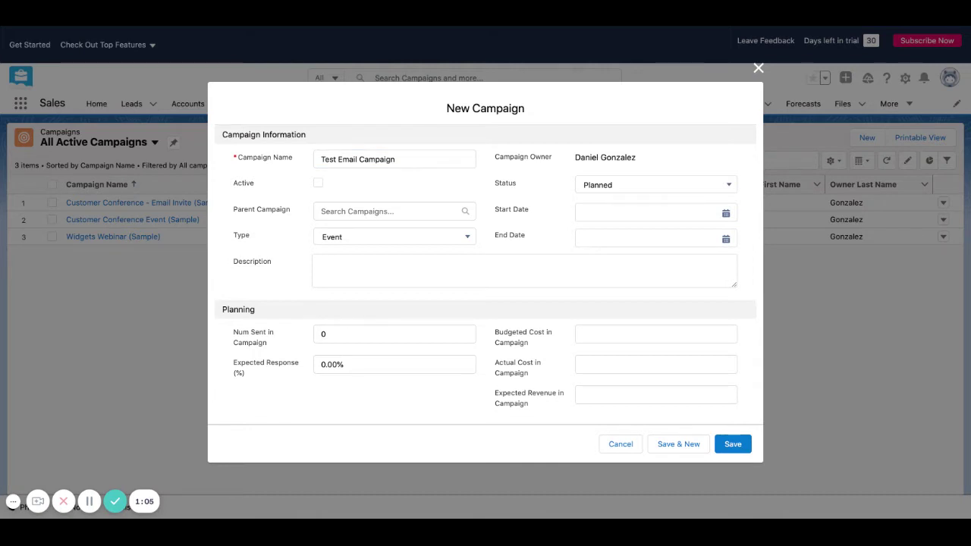
left_click(321, 184)
double_click(235, 185)
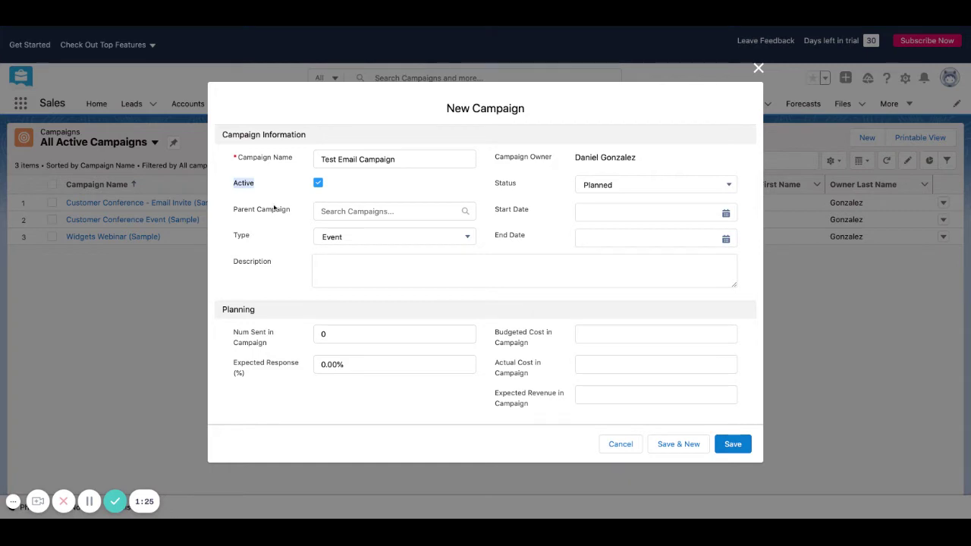
left_click(351, 189)
Set status In Progress, start date 12/18/2021 and end date 12/31/2021
left_click(604, 187)
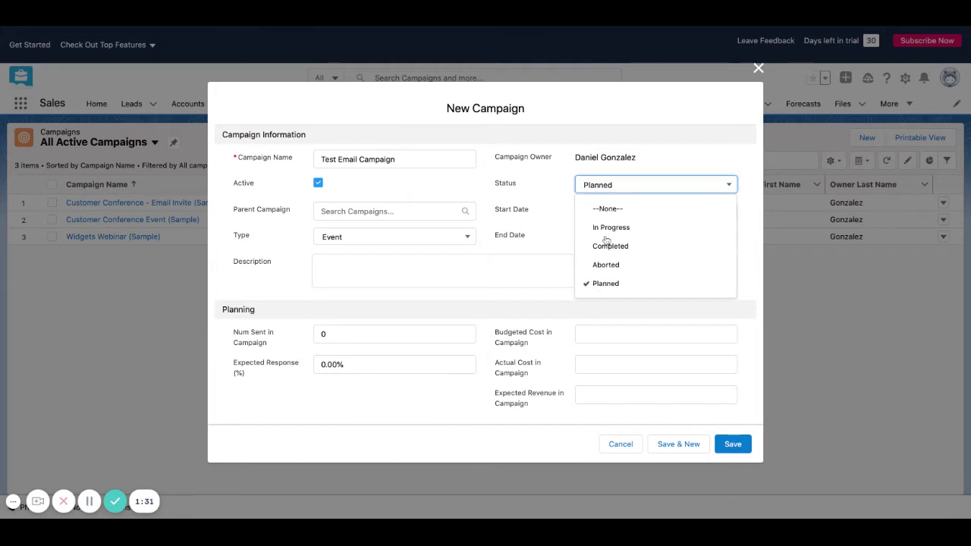
left_click(609, 231)
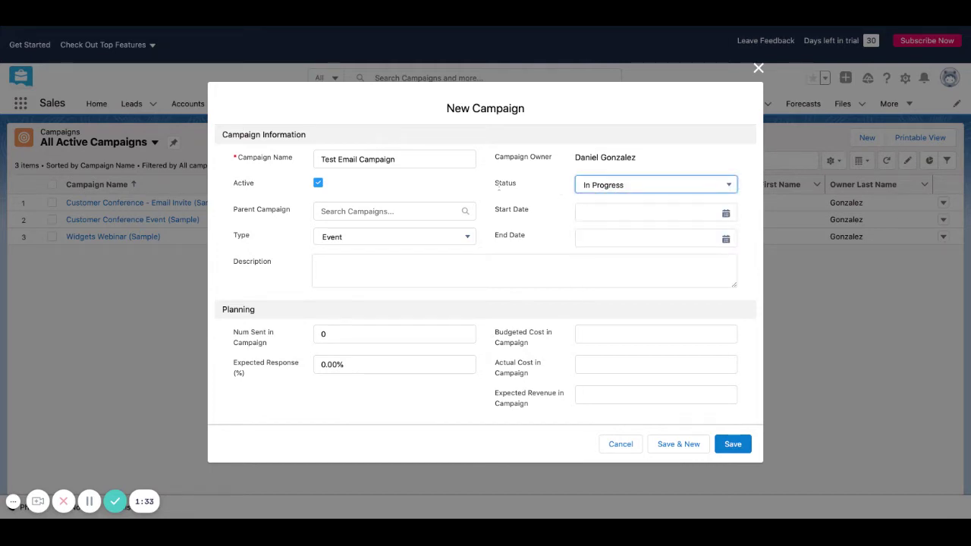
left_click(631, 212)
left_click(730, 317)
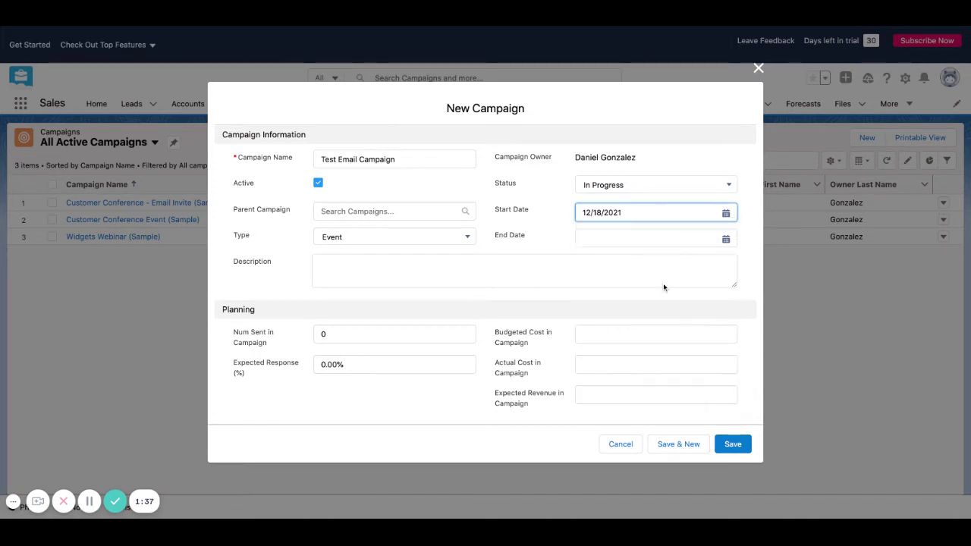
left_click(638, 238)
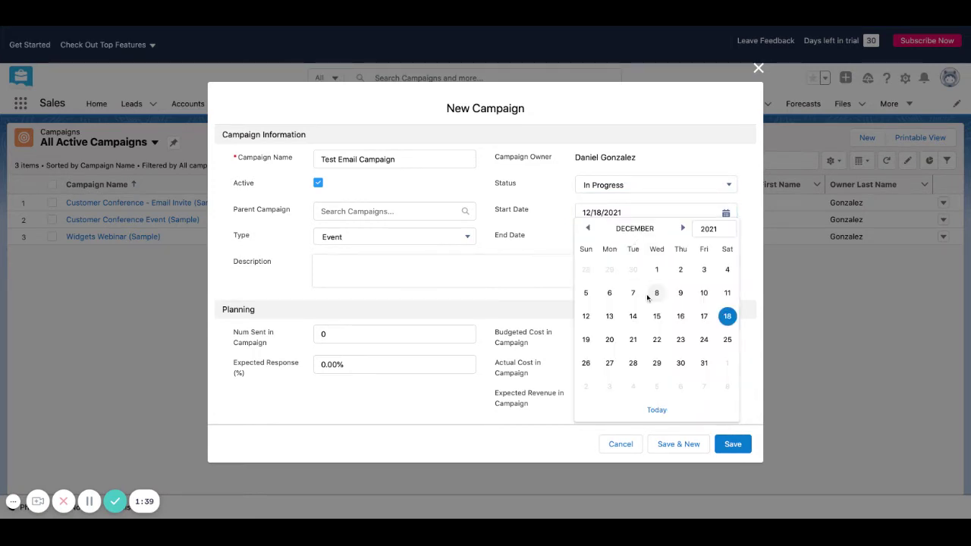
left_click(704, 365)
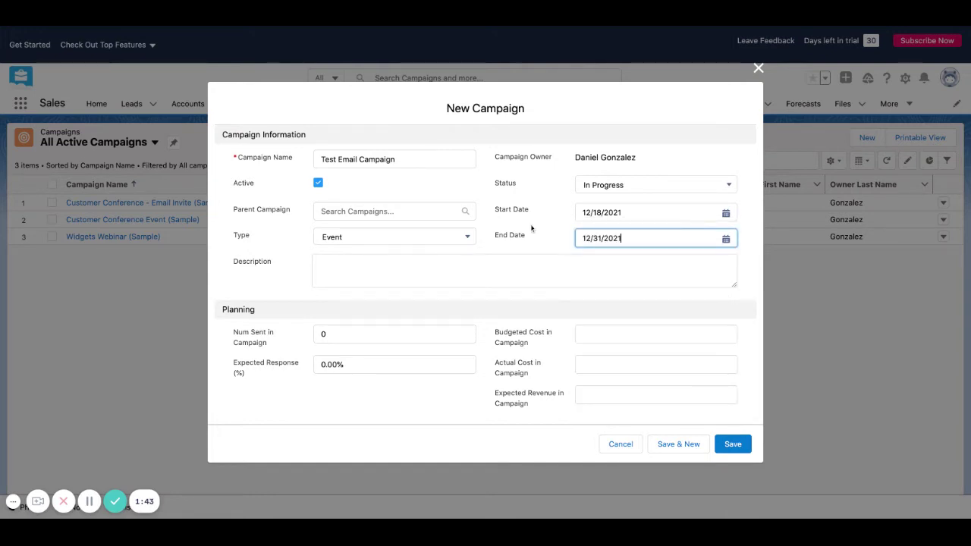
Set the campaign type to Email
left_click(400, 238)
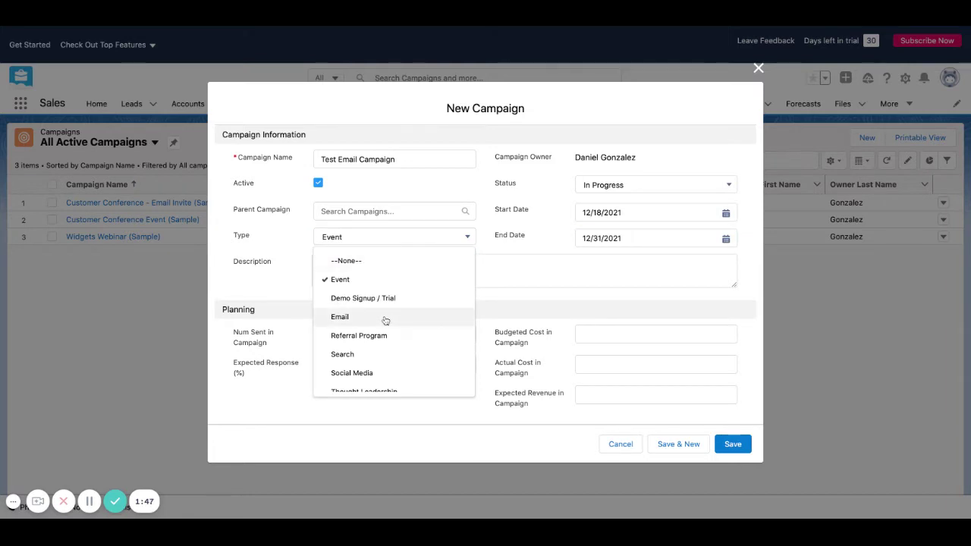
left_click(383, 318)
left_click(420, 241)
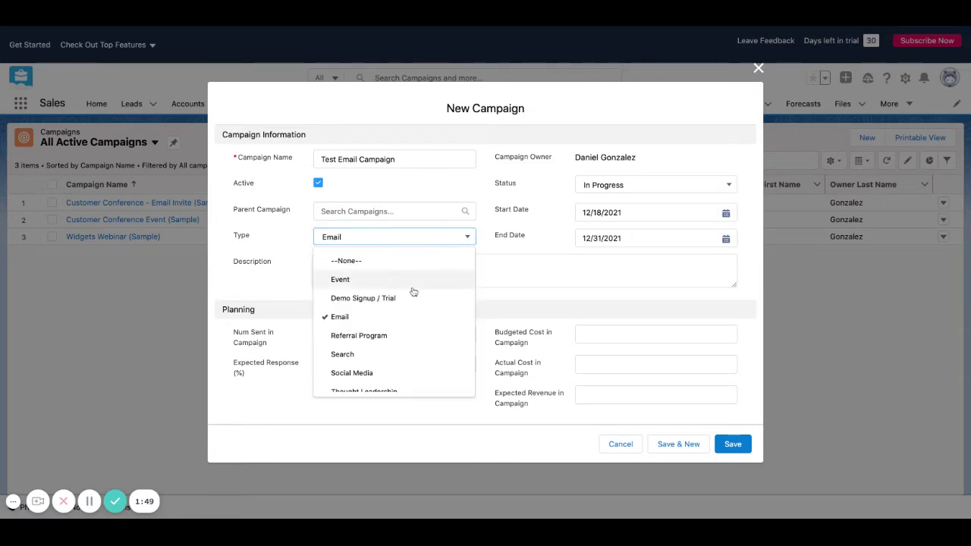
scroll(412, 291, "down", 1)
scroll(413, 291, "down", 2)
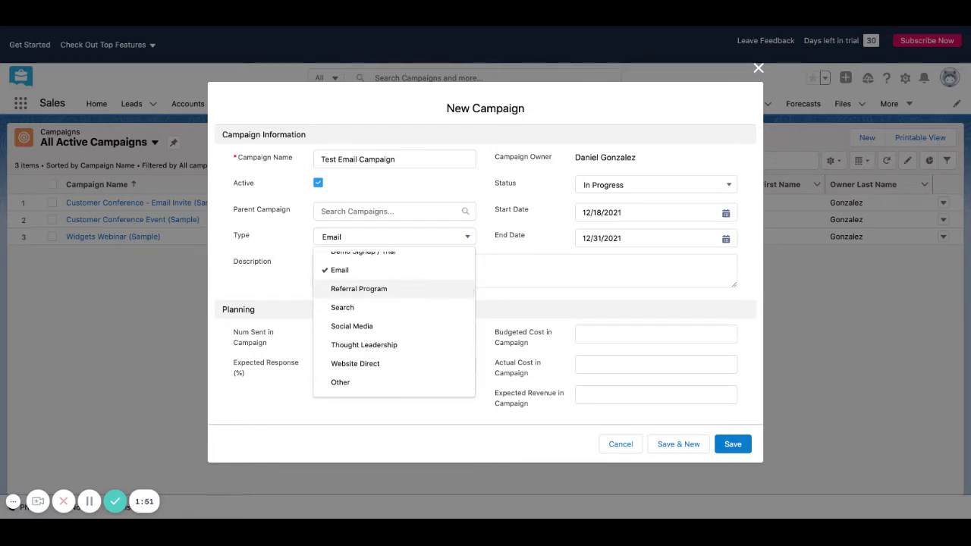
scroll(394, 288, "up", 2)
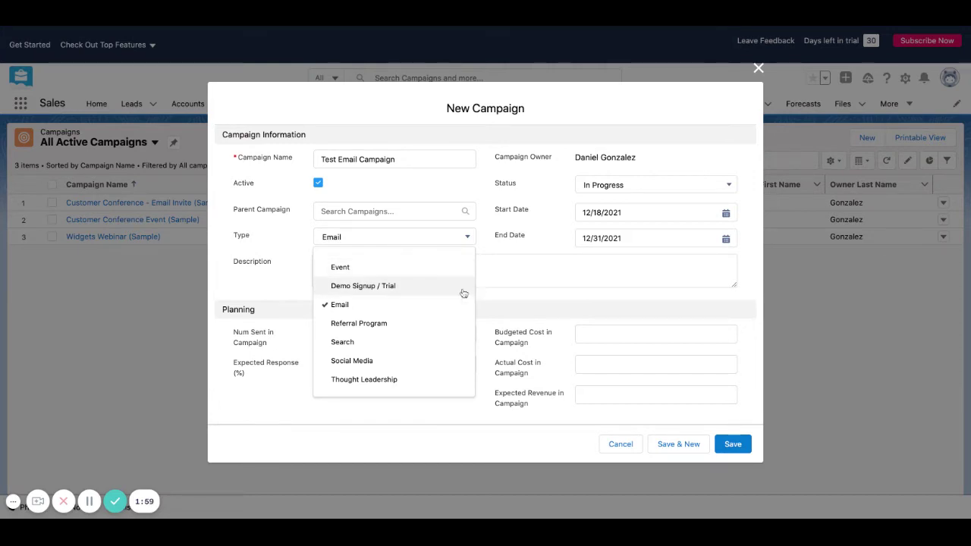
scroll(435, 304, "down", 1)
scroll(435, 304, "down", 1)
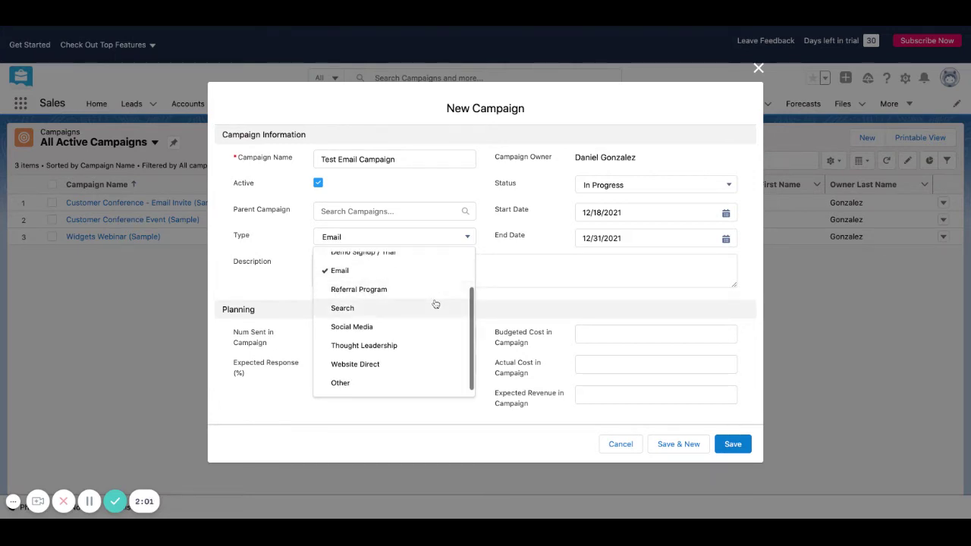
scroll(436, 323, "up", 1)
scroll(436, 304, "up", 2)
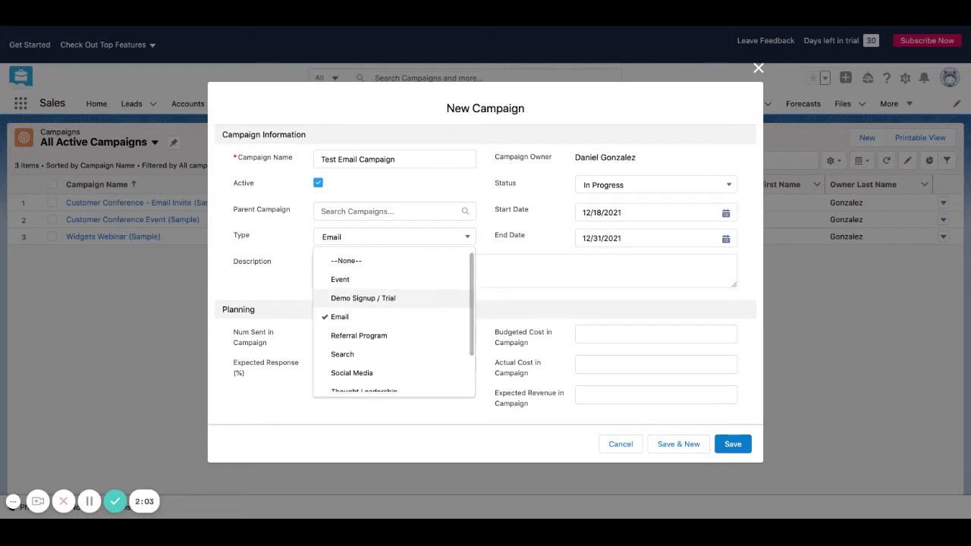
left_click(483, 236)
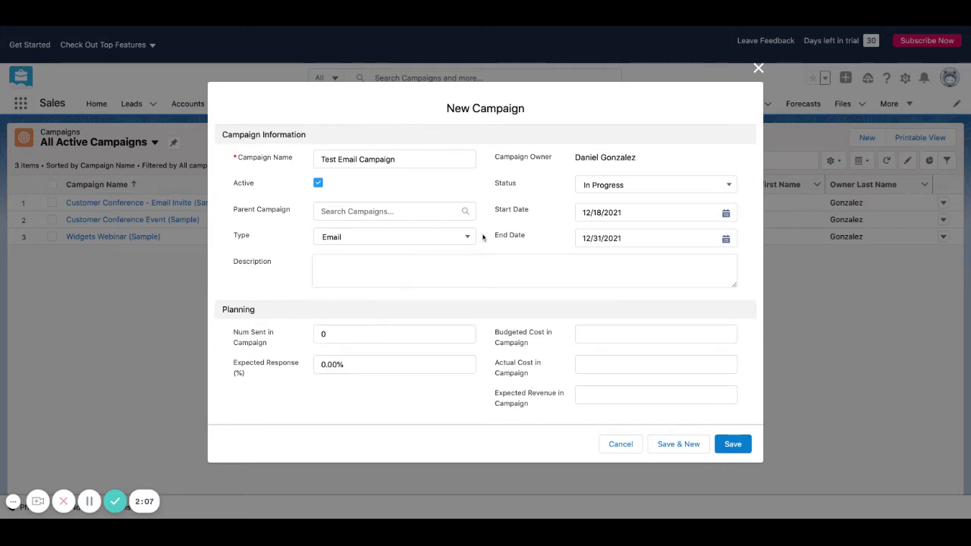
Enter 'Test Email Description' as the campaign description
left_click(428, 270)
type("Test Email Descr")
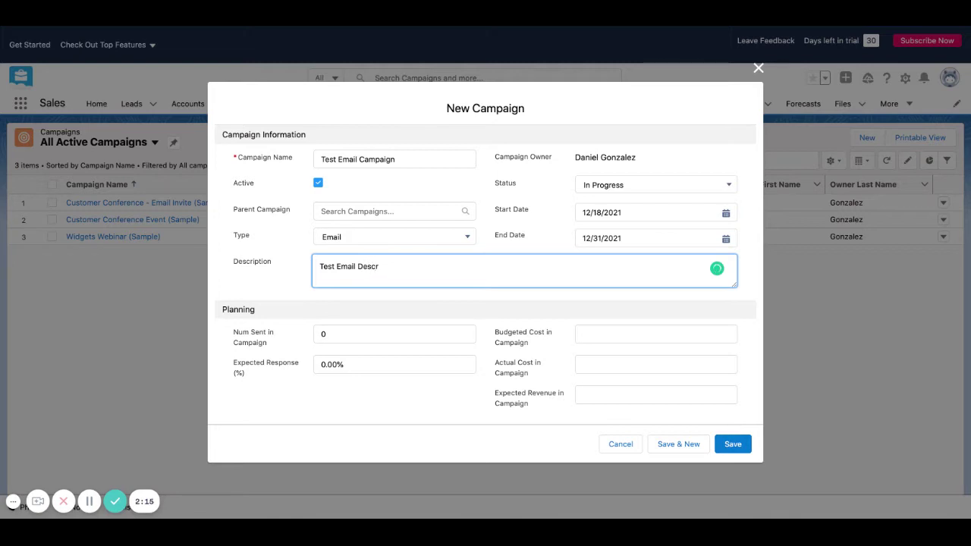
type("iption")
left_click(285, 286)
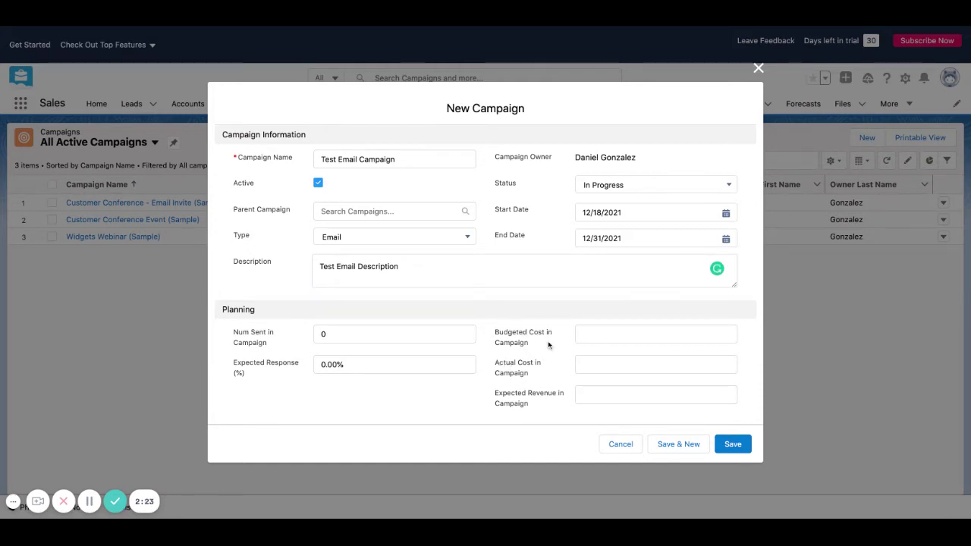
Move between the Budgeted Cost and Actual Cost fields on the campaign form
left_click(502, 338)
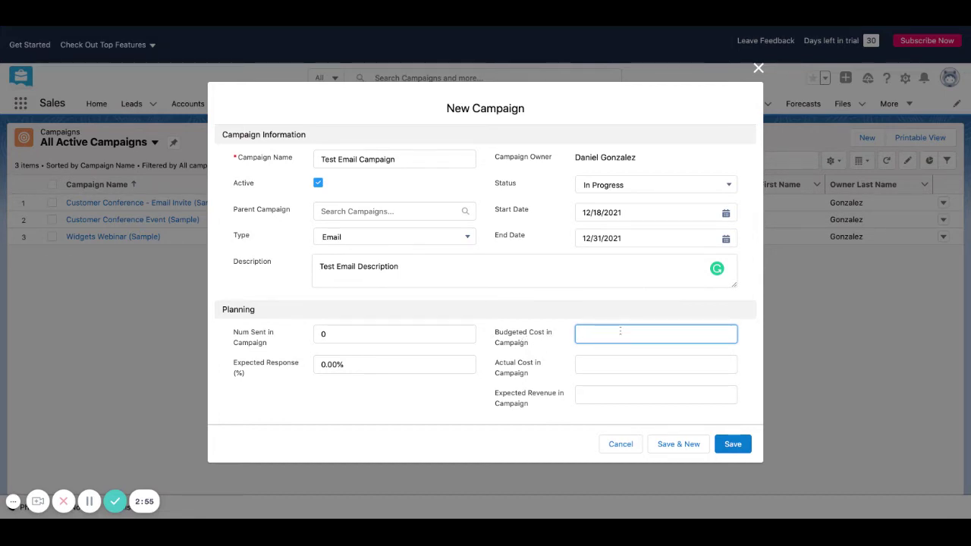
left_click(608, 363)
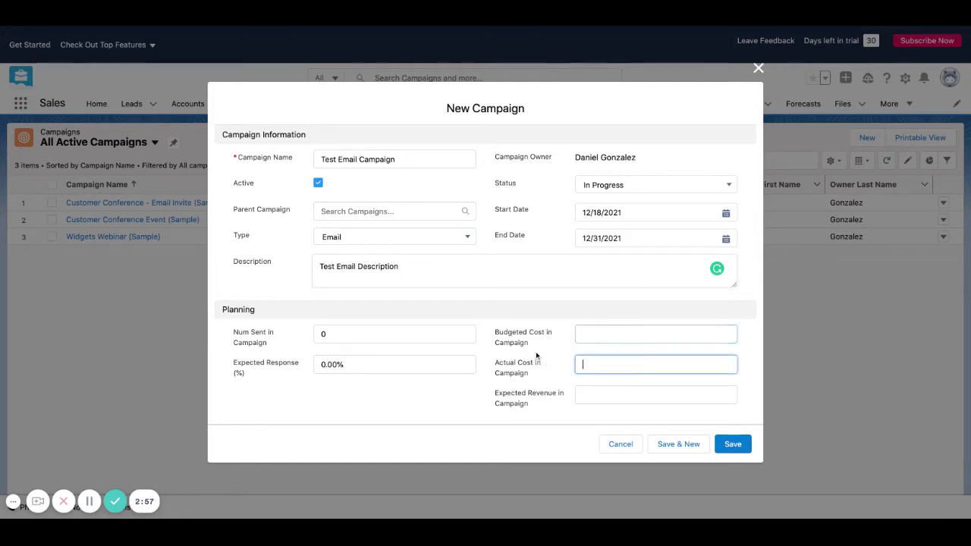
left_click(501, 334)
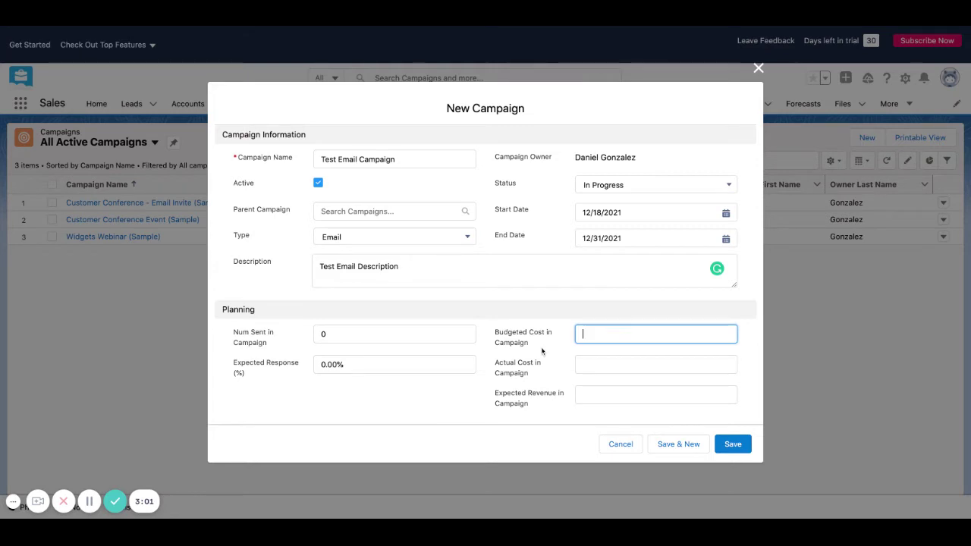
left_click(520, 361)
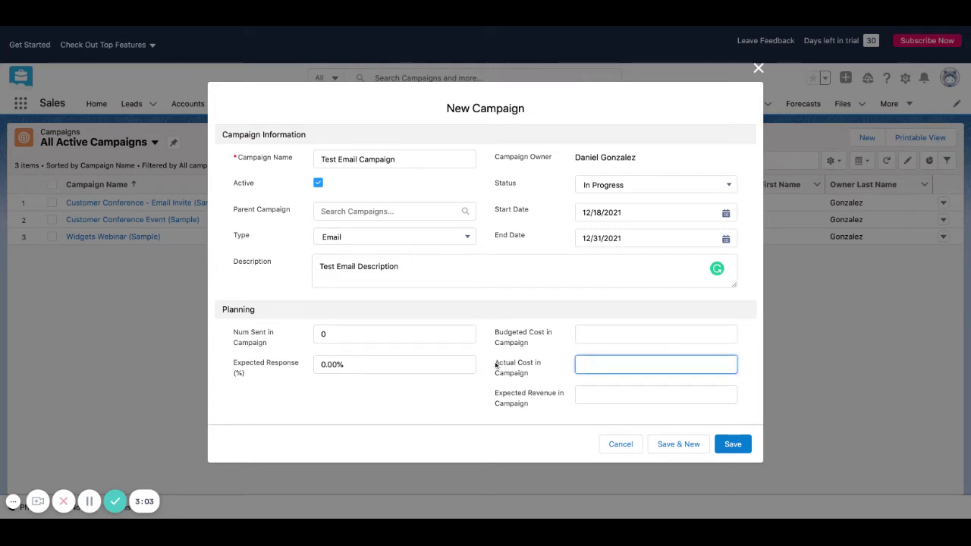
left_click_drag(496, 365, 600, 366)
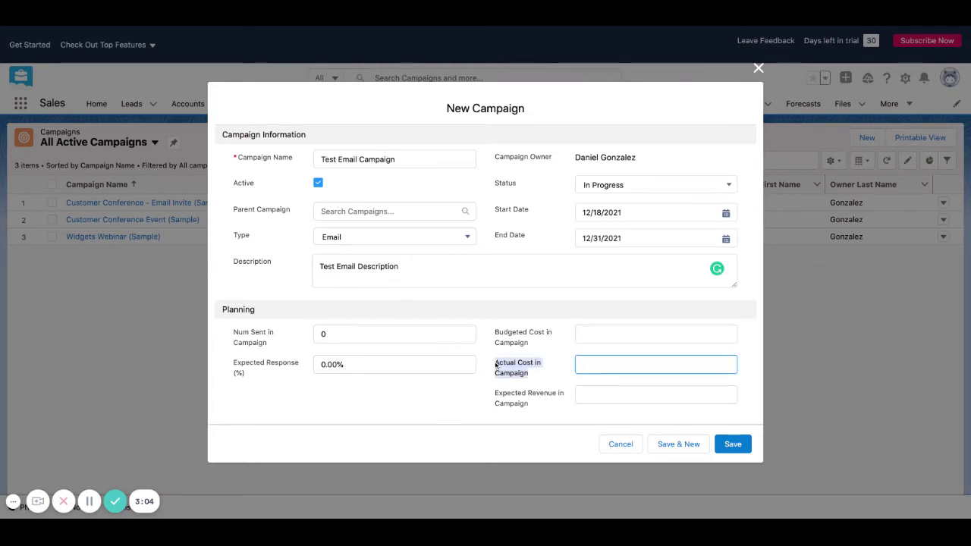
left_click(599, 366)
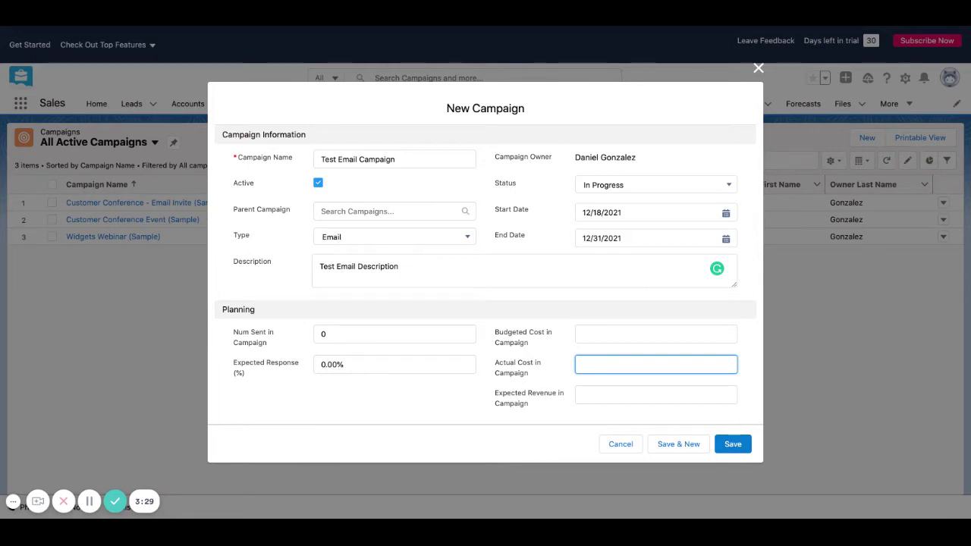
Select the Expected Revenue field, then save the new campaign
left_click(537, 393)
triple_click(496, 396)
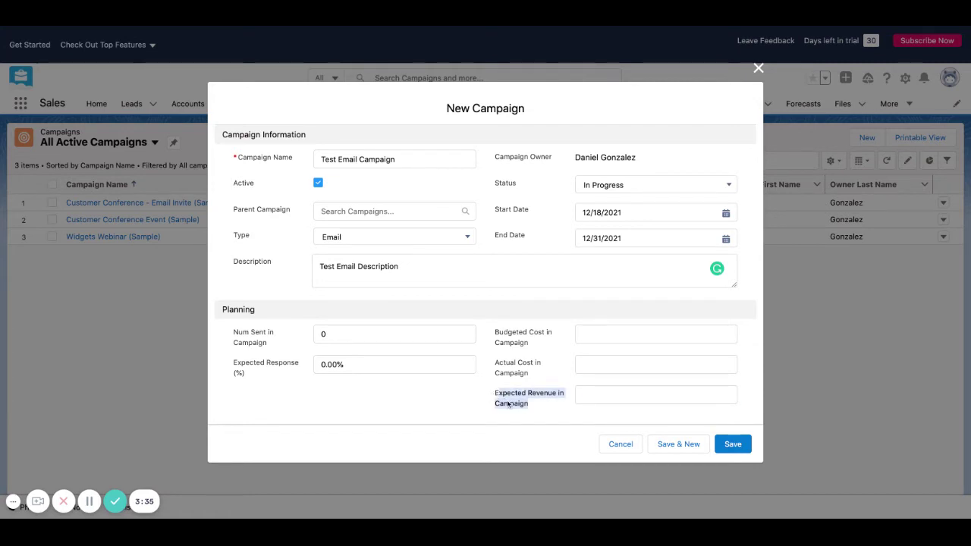
left_click(495, 396)
triple_click(494, 396)
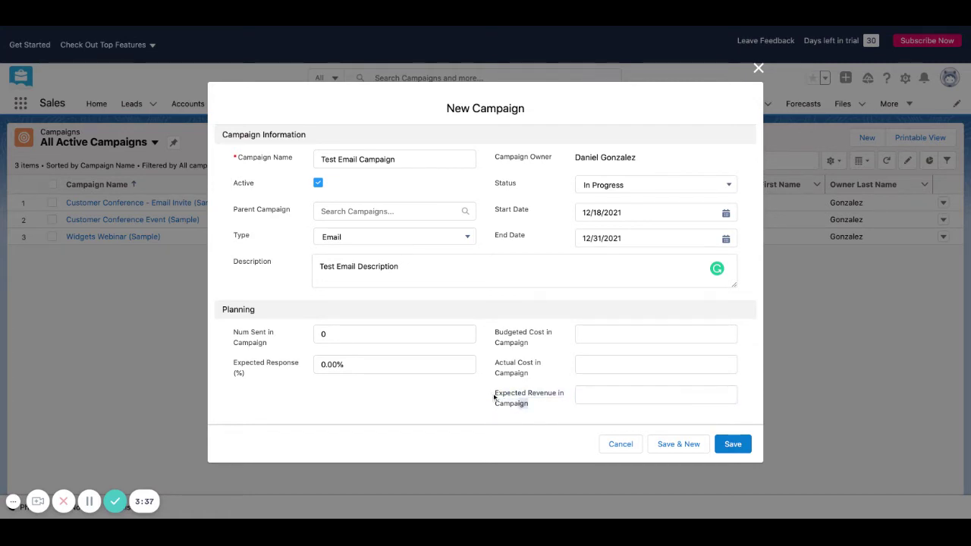
left_click(525, 403)
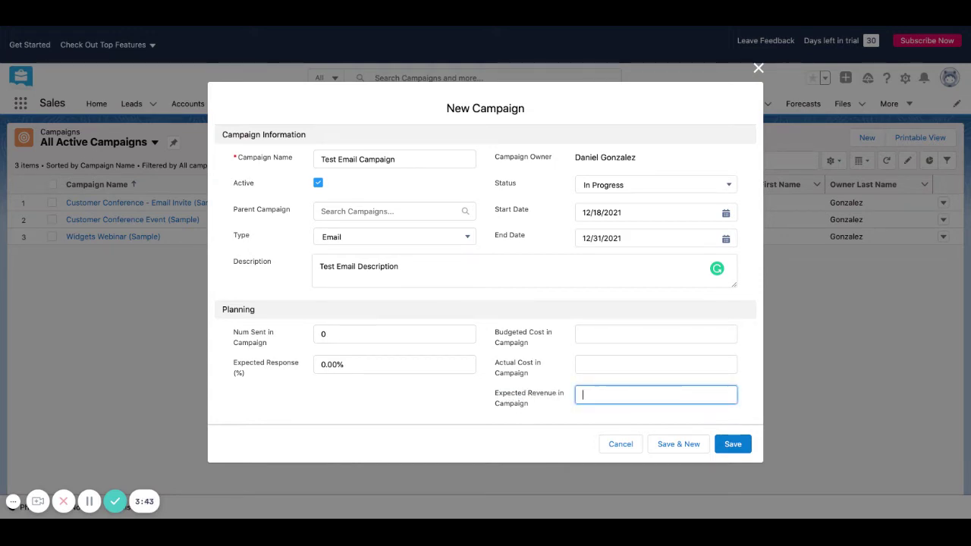
left_click(734, 446)
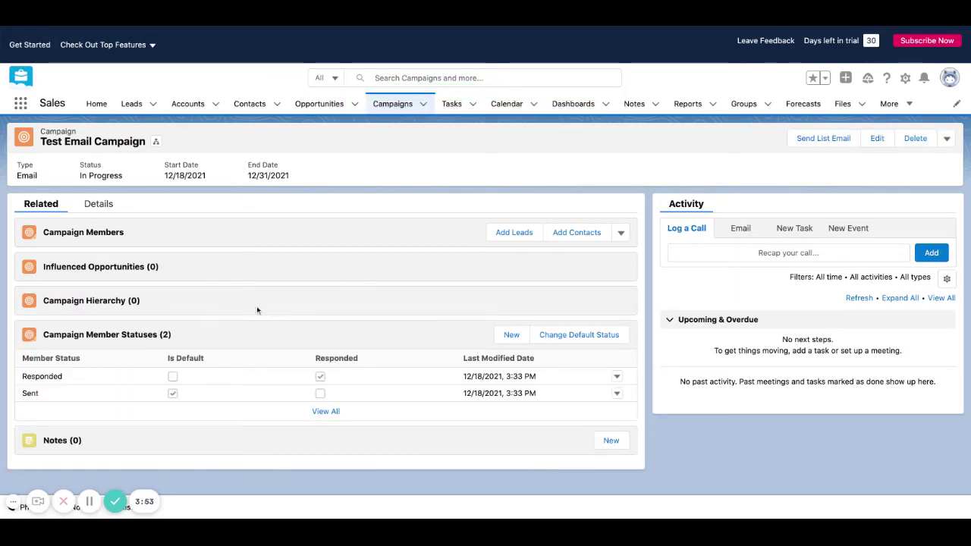
left_click(114, 338)
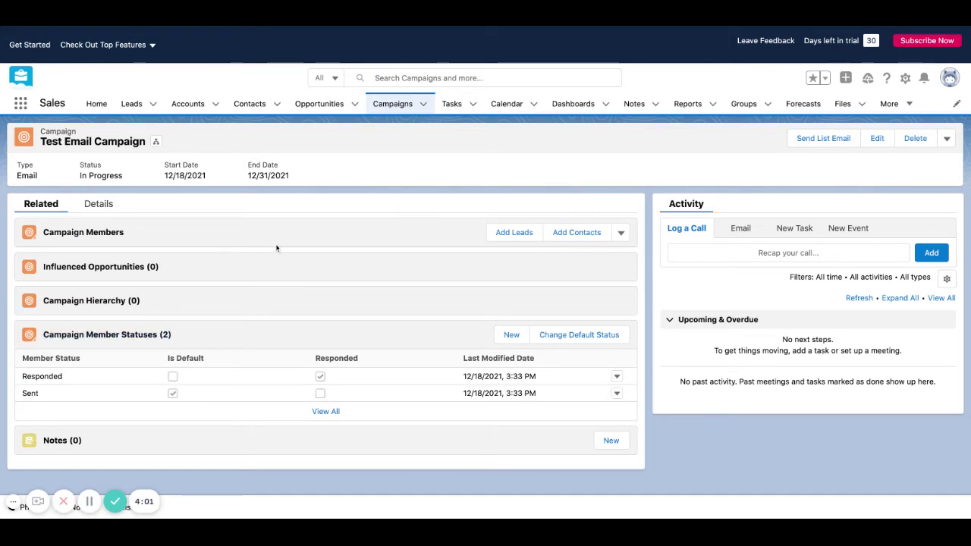
triple_click(144, 237)
left_click(272, 225)
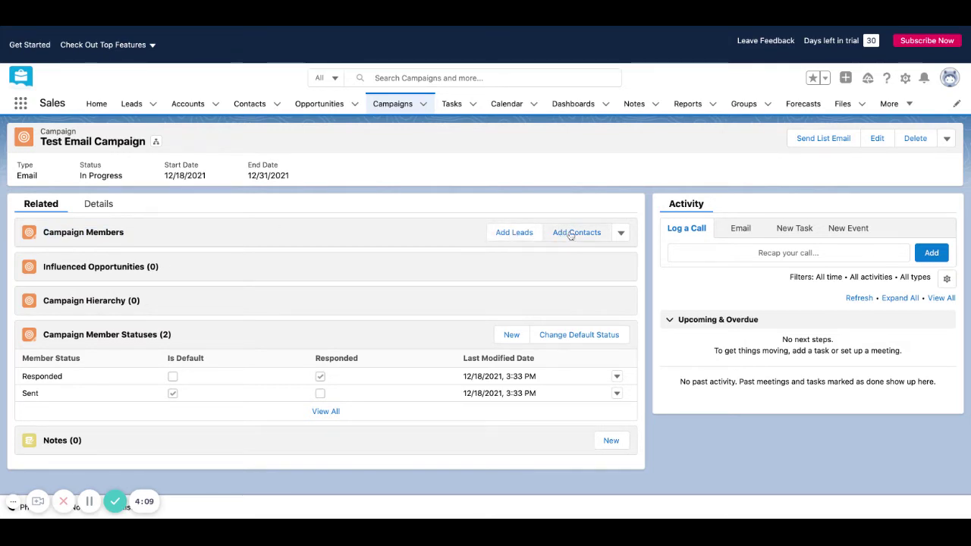
left_click(621, 235)
left_click(428, 225)
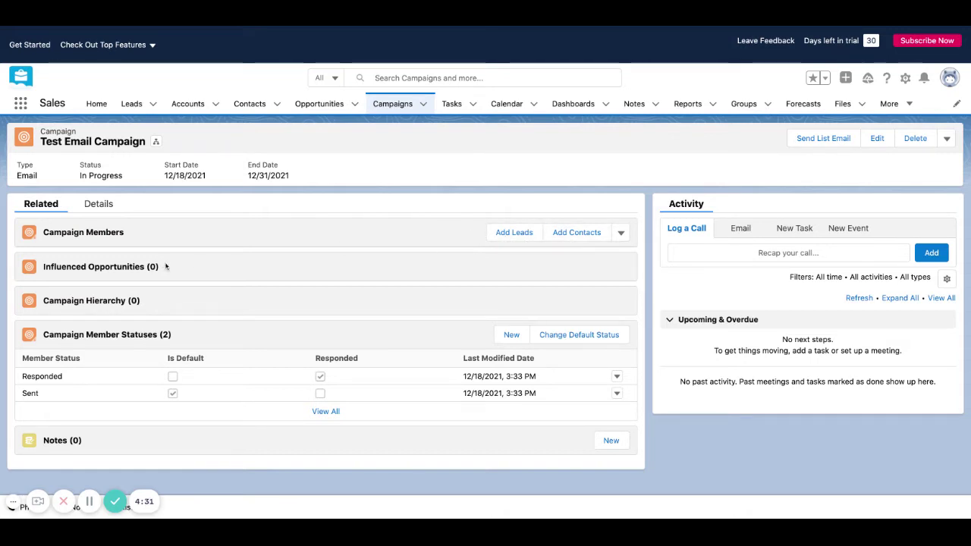
left_click_drag(165, 266, 42, 267)
left_click(214, 268)
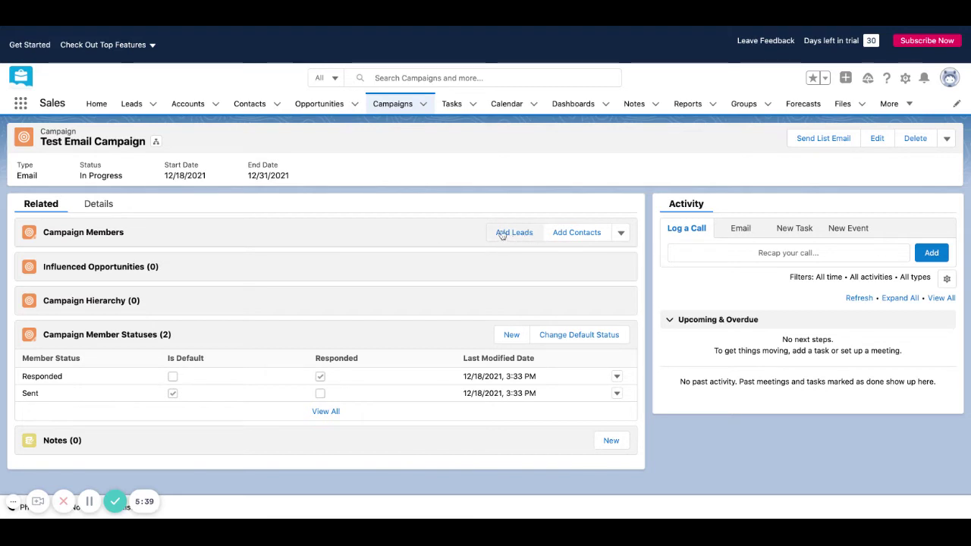
triple_click(179, 267)
left_click(191, 263)
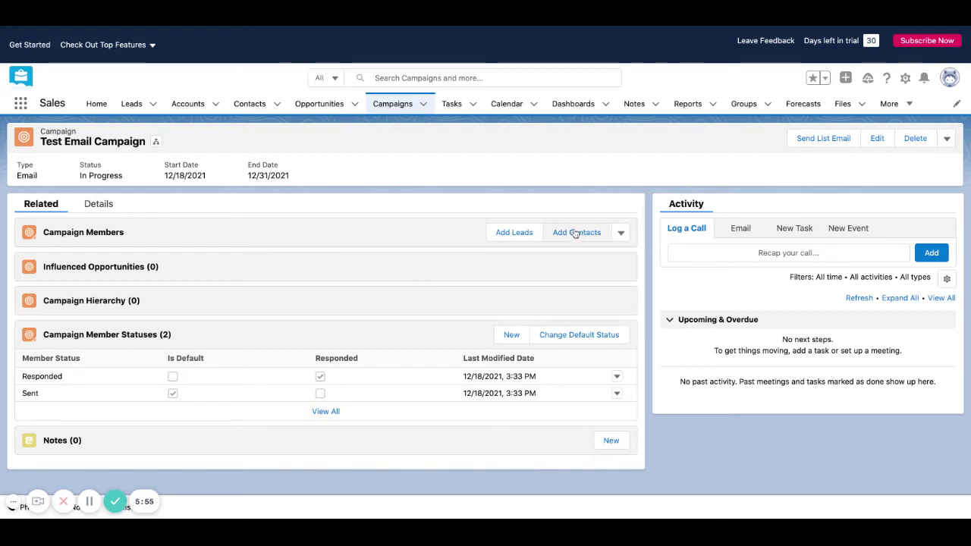
Bring up Add Leads from the Campaign Members header, highlighting Influenced Opportunities
left_click(575, 233)
left_click(579, 234)
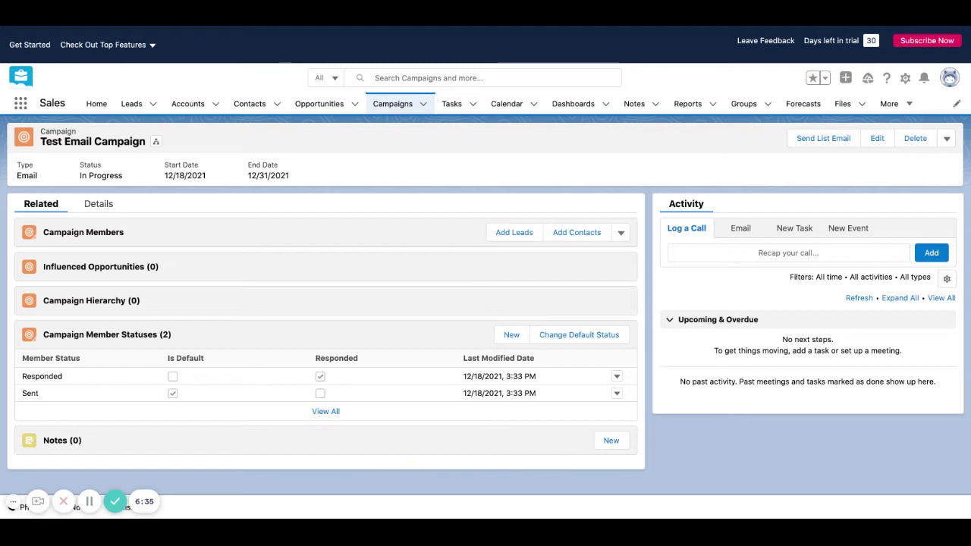
left_click_drag(144, 267, 44, 267)
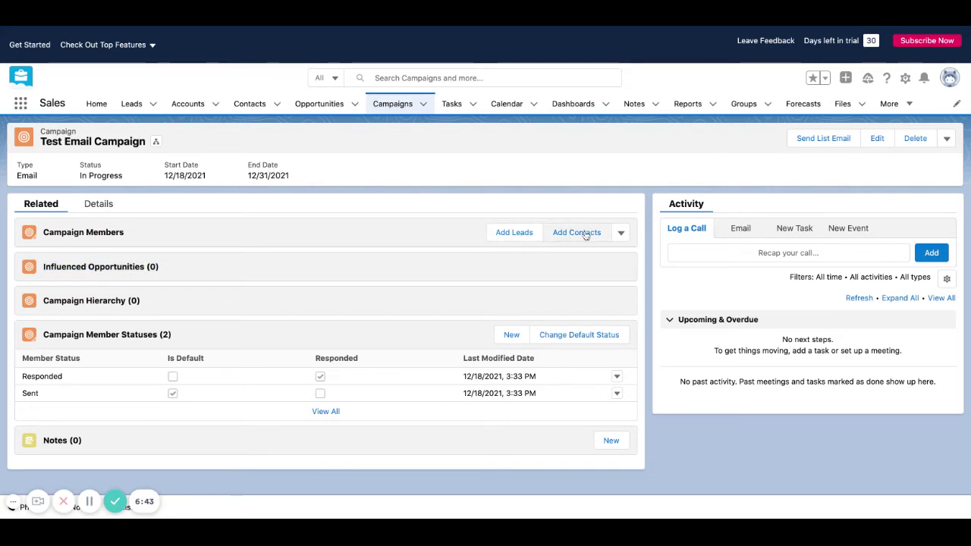
left_click(507, 236)
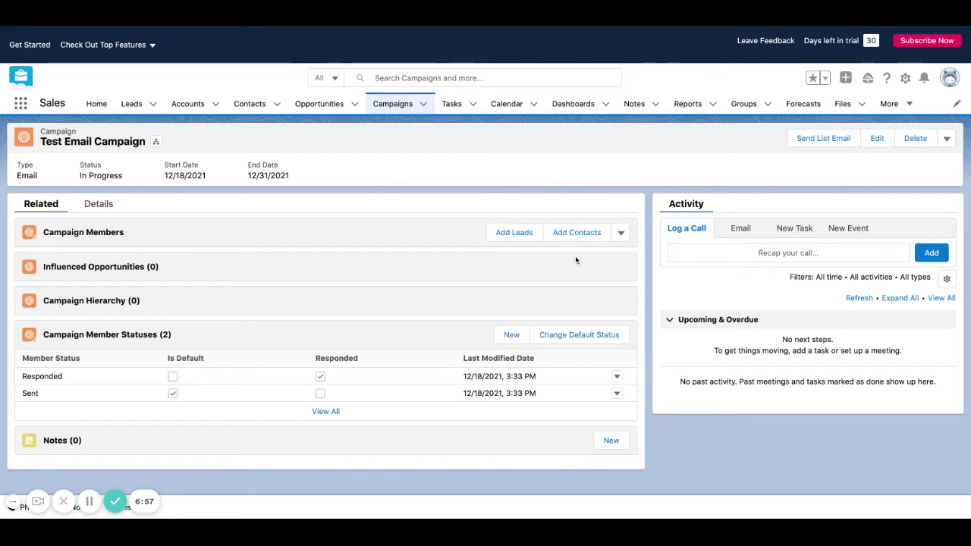
triple_click(182, 270)
left_click(362, 271)
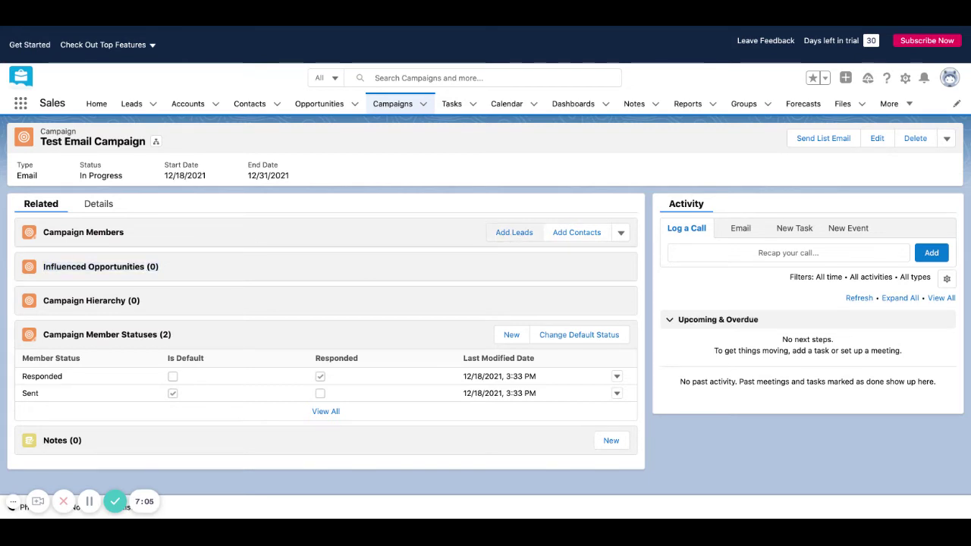
Search 'Sample', pick two leads, then close Add Leads without adding them
left_click(515, 232)
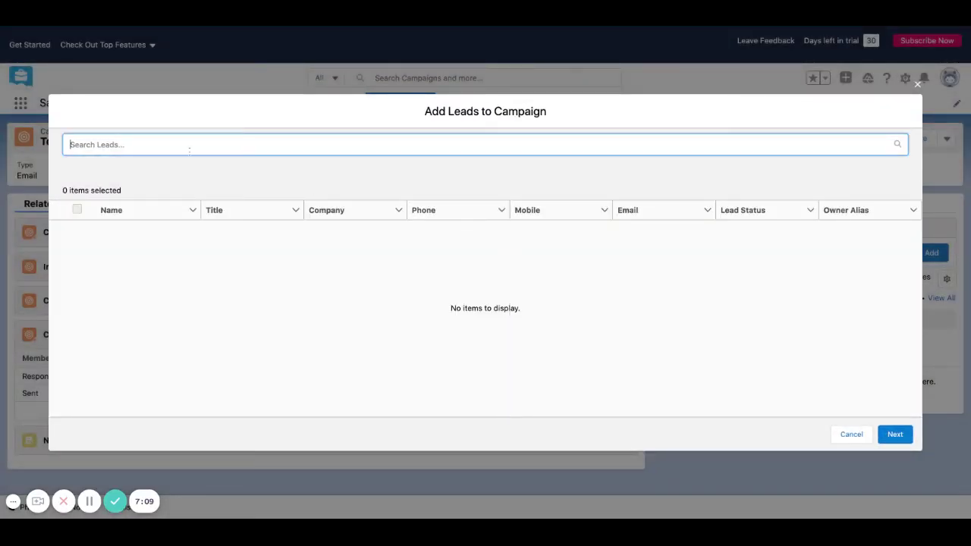
type("Test")
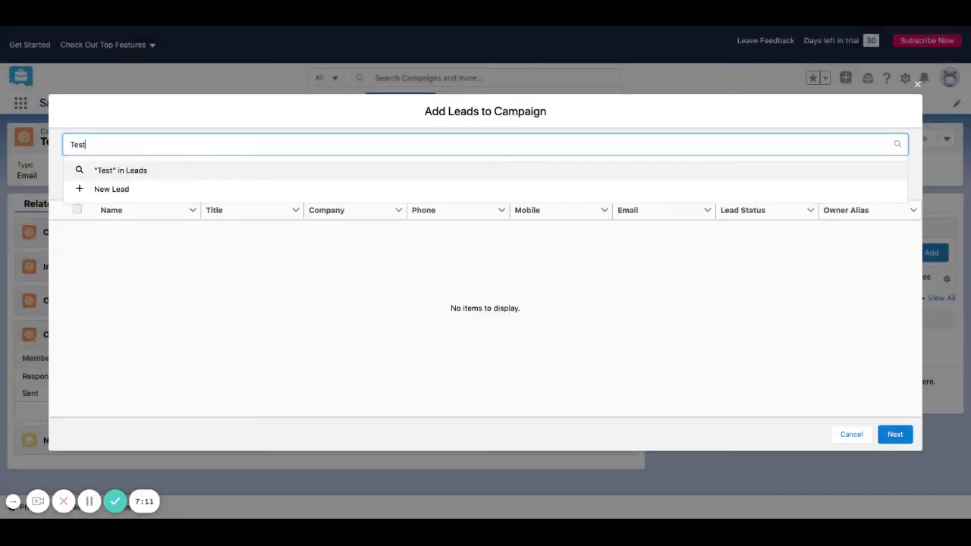
key("BackSpace")
key("BackSpace")
key("BackSpace")
key("BackSpace")
type("Sample")
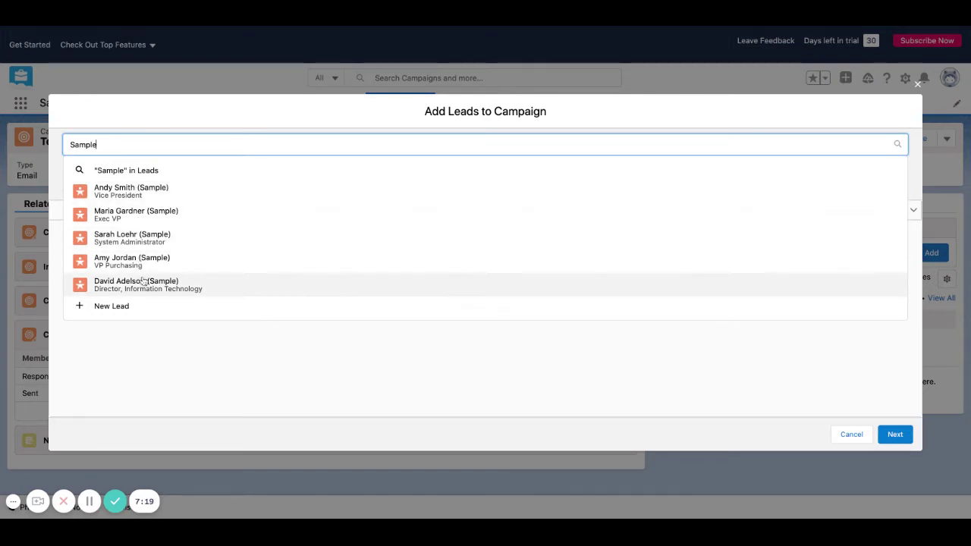
left_click(142, 198)
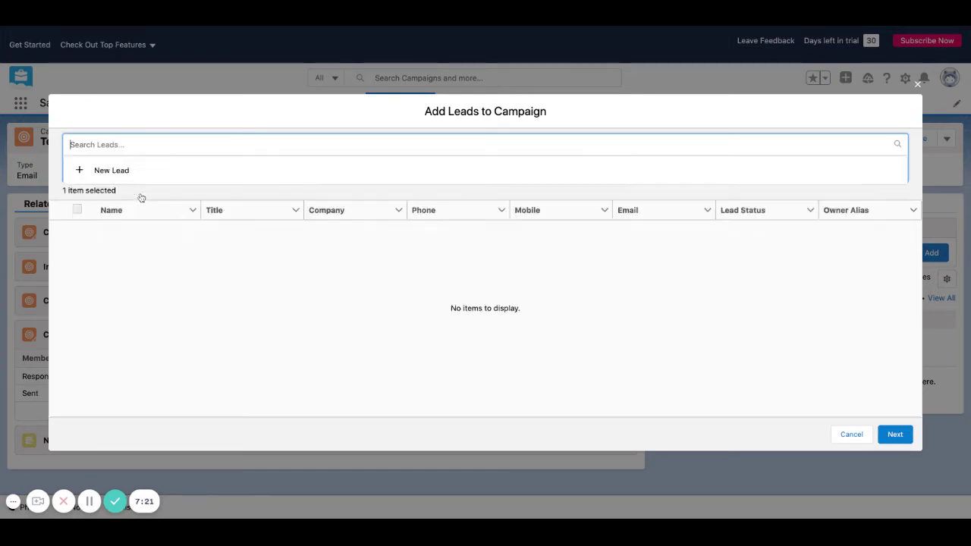
type("Sampl")
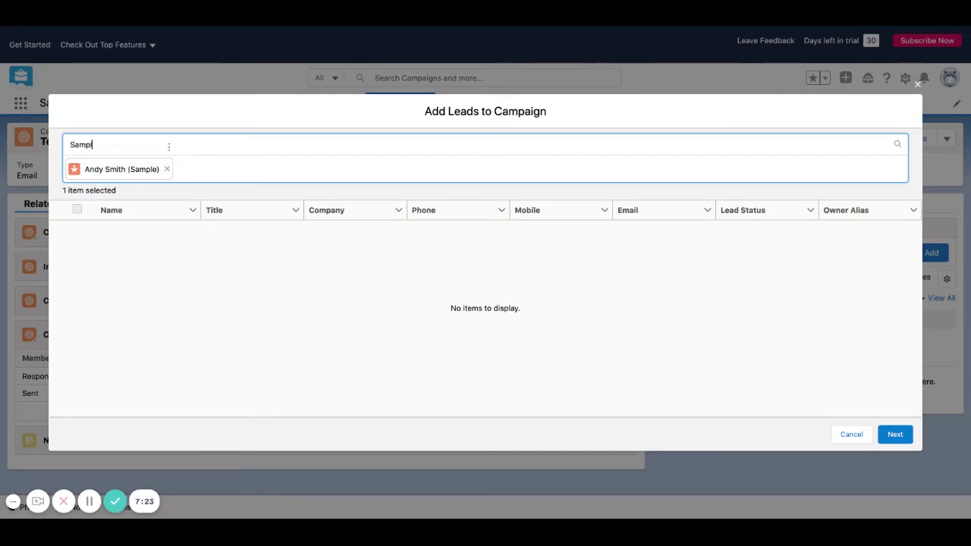
type("e")
left_click(164, 209)
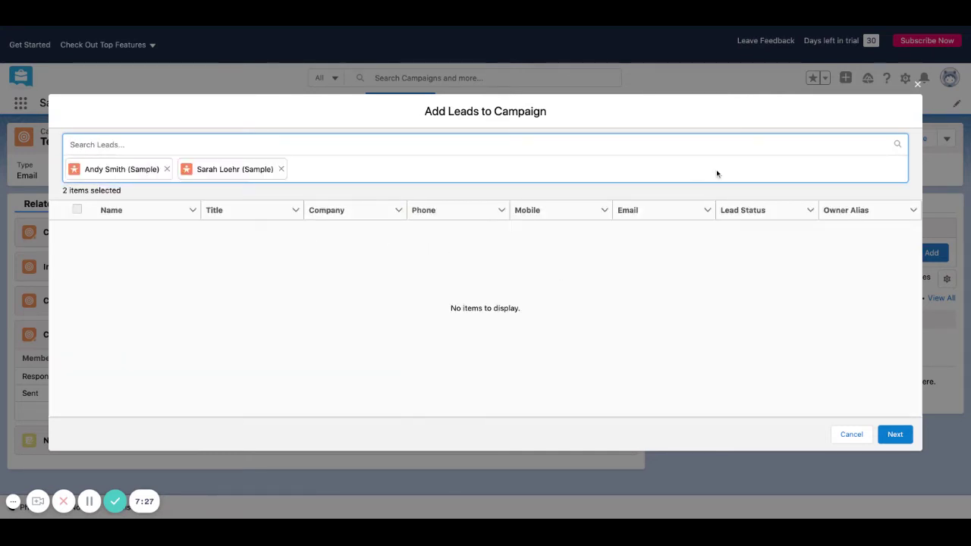
left_click(915, 87)
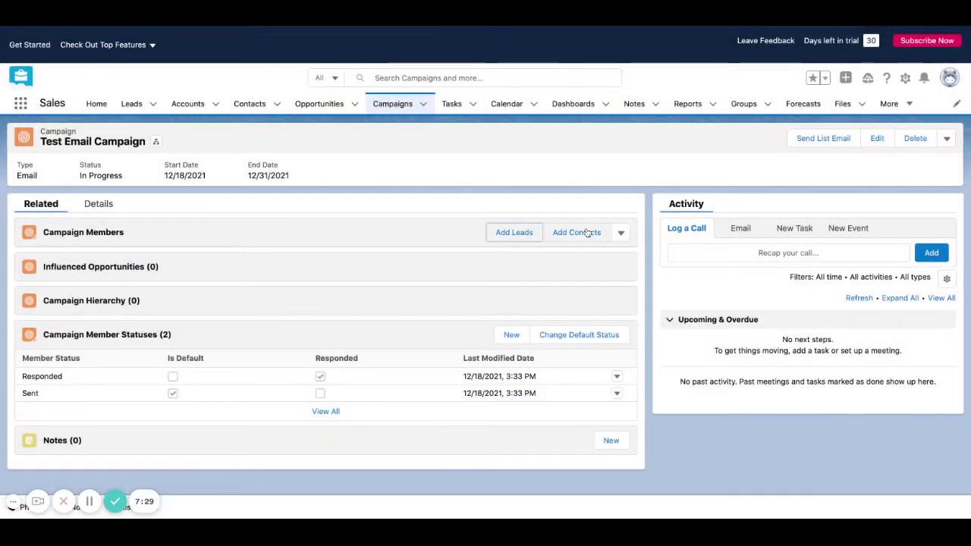
Add a 'Sample' contact to the campaign with member status Sent
left_click(587, 232)
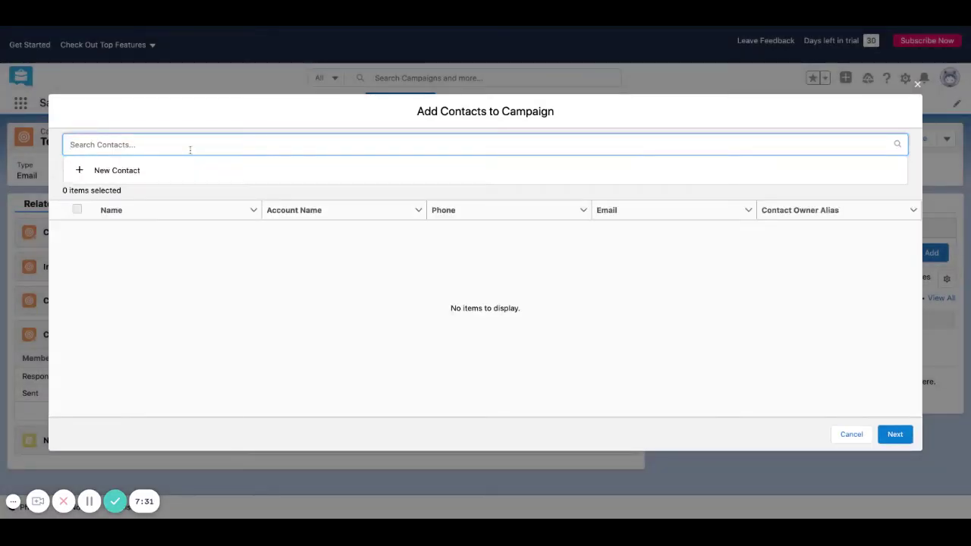
type("Sample")
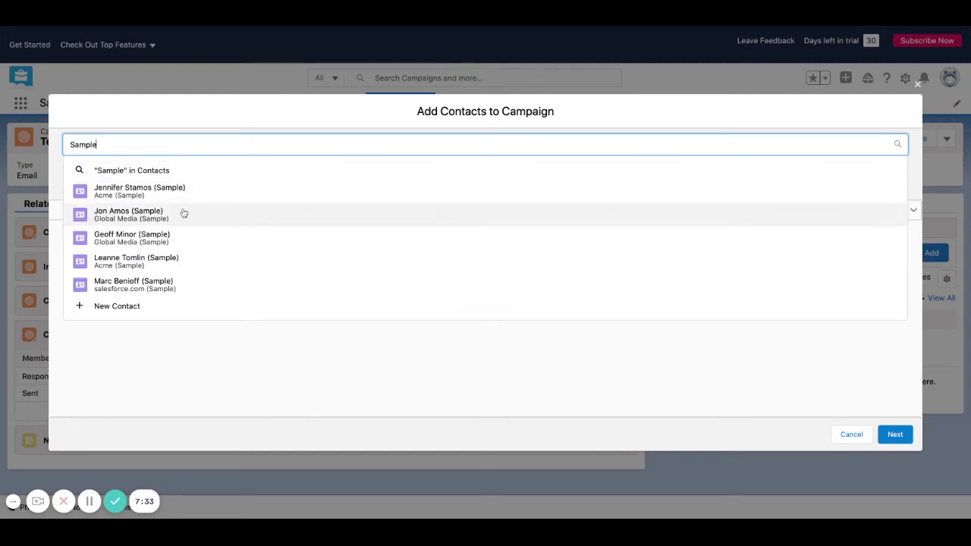
left_click(181, 220)
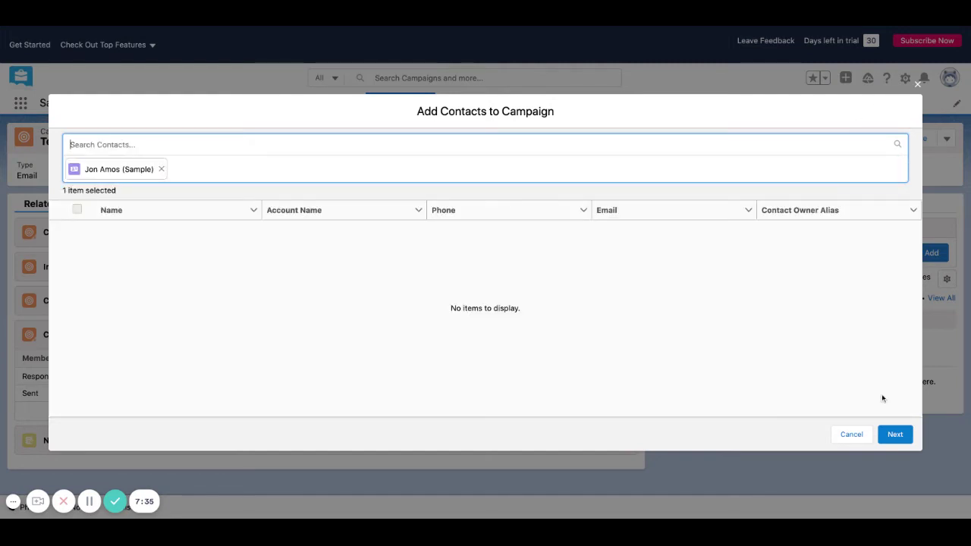
left_click(895, 433)
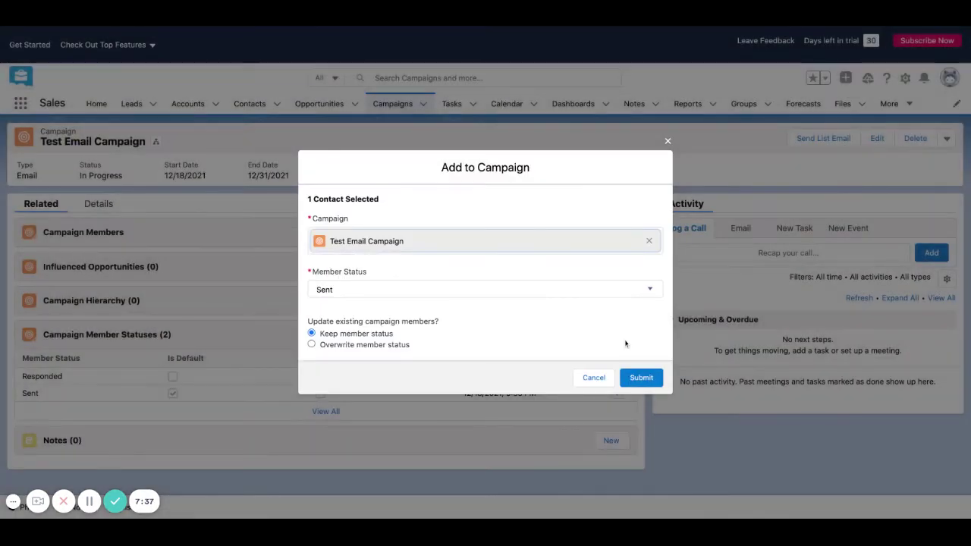
left_click(524, 295)
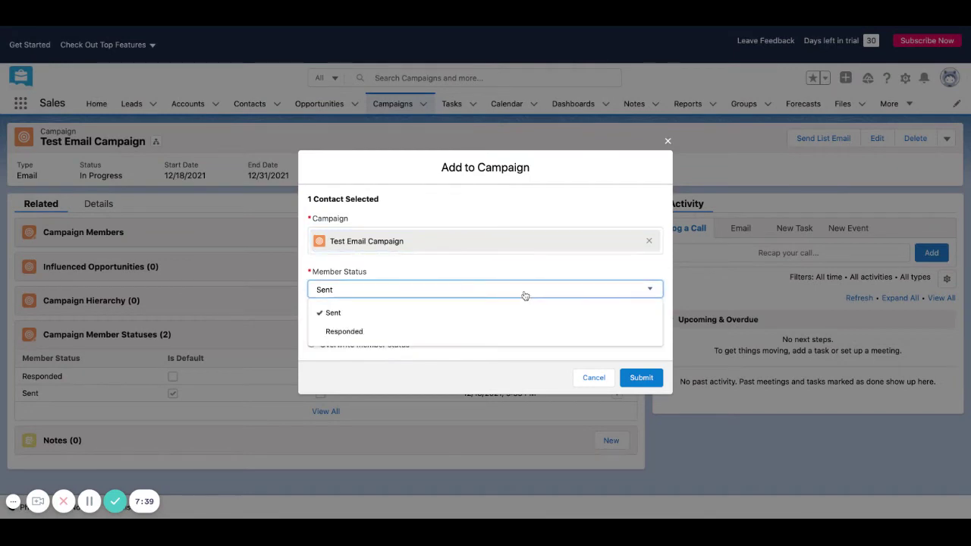
left_click(486, 335)
left_click(477, 286)
left_click(460, 293)
left_click(446, 292)
left_click(407, 311)
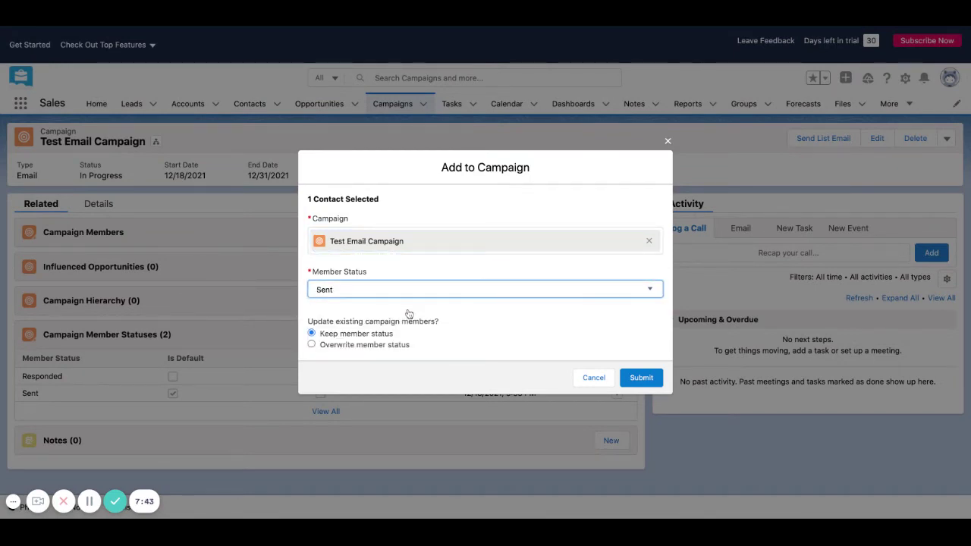
left_click(640, 377)
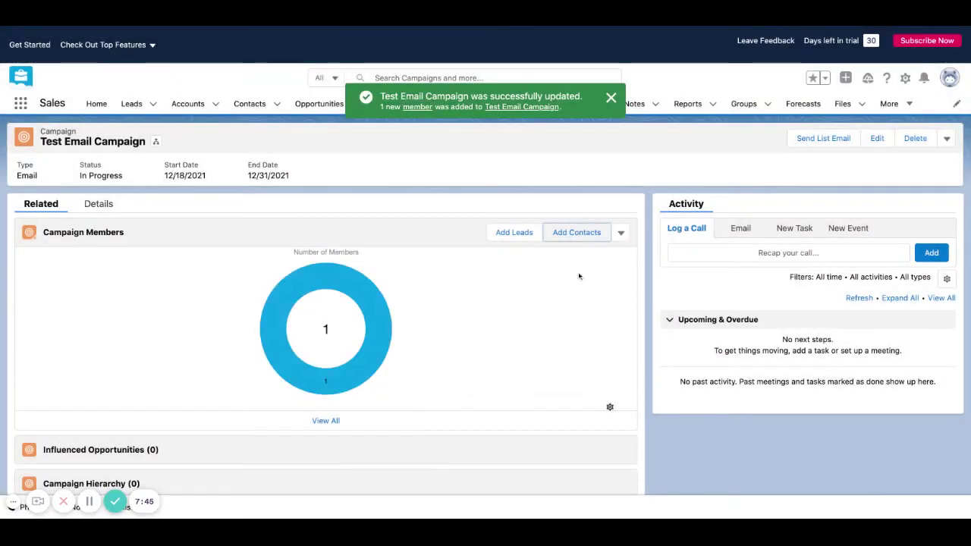
Add one sample lead to the campaign as a member
left_click(515, 233)
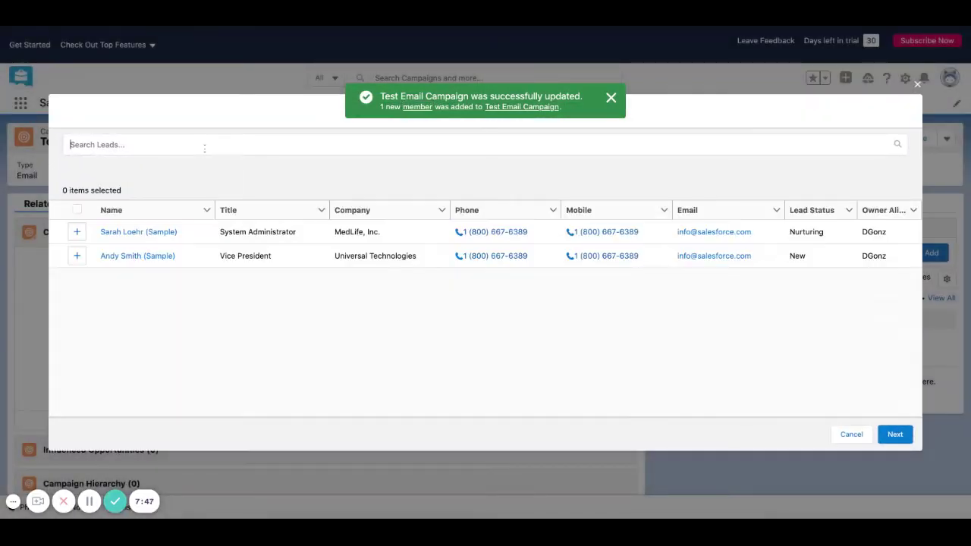
left_click(77, 231)
left_click(895, 434)
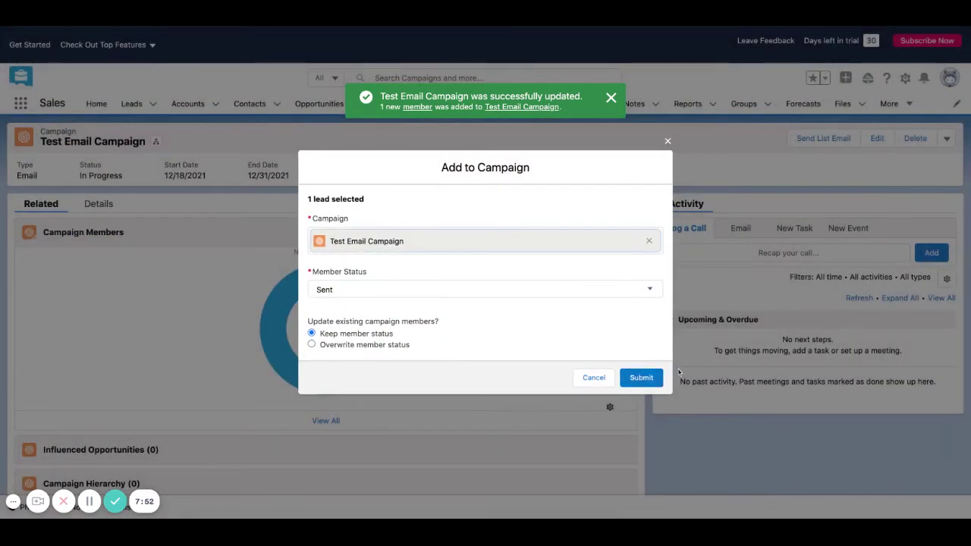
left_click(641, 377)
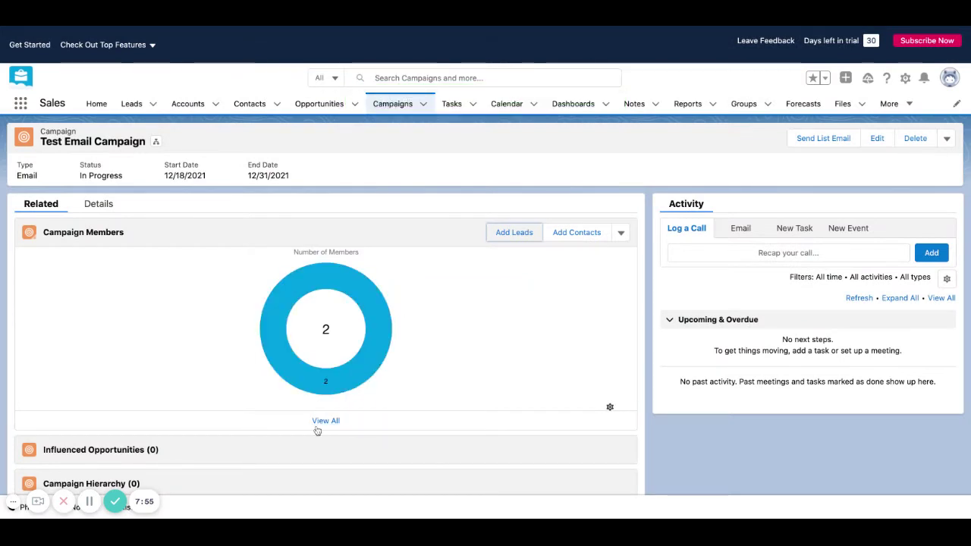
Review the Responded and Sent member statuses, then open the Campaign Members actions menu
scroll(317, 431, "down", 2)
scroll(317, 431, "down", 2)
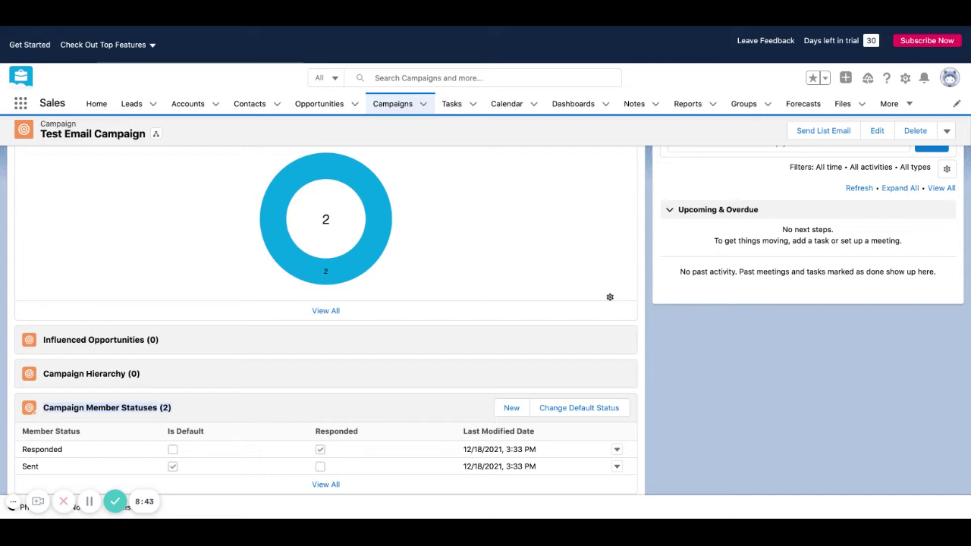
scroll(622, 239, "up", 3)
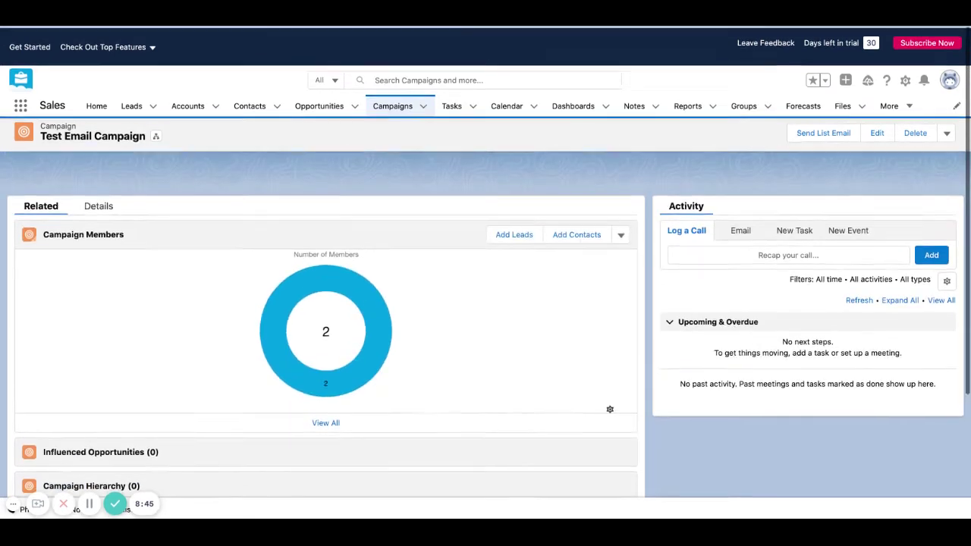
left_click(620, 233)
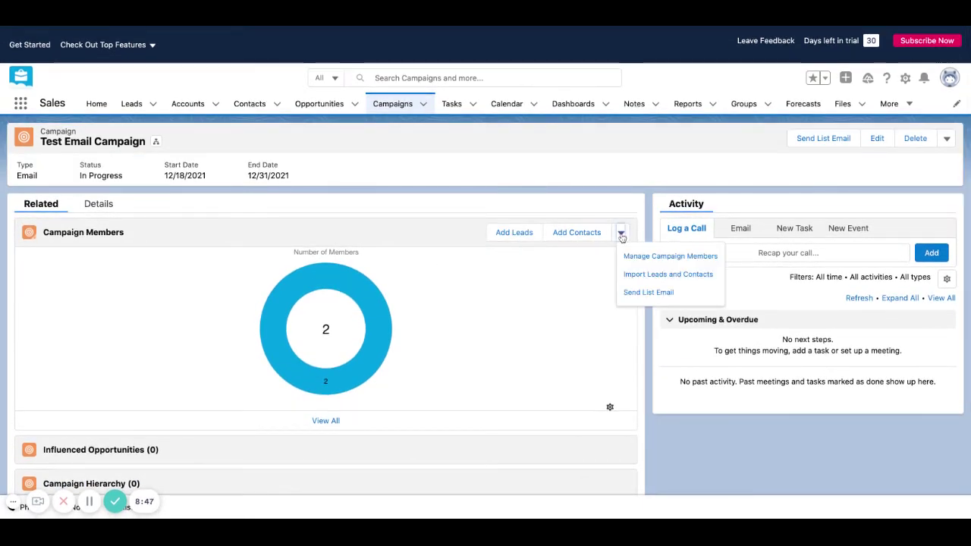
left_click(643, 293)
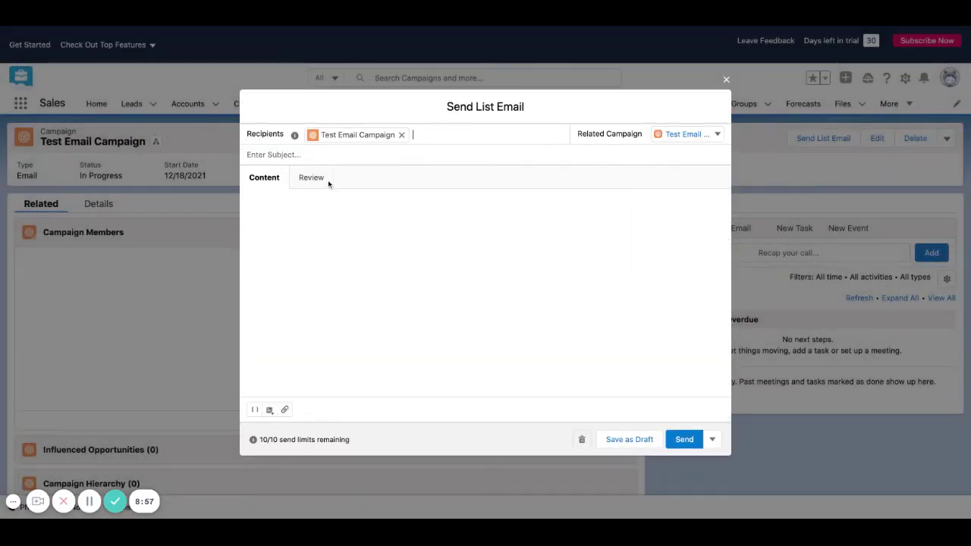
left_click(294, 156)
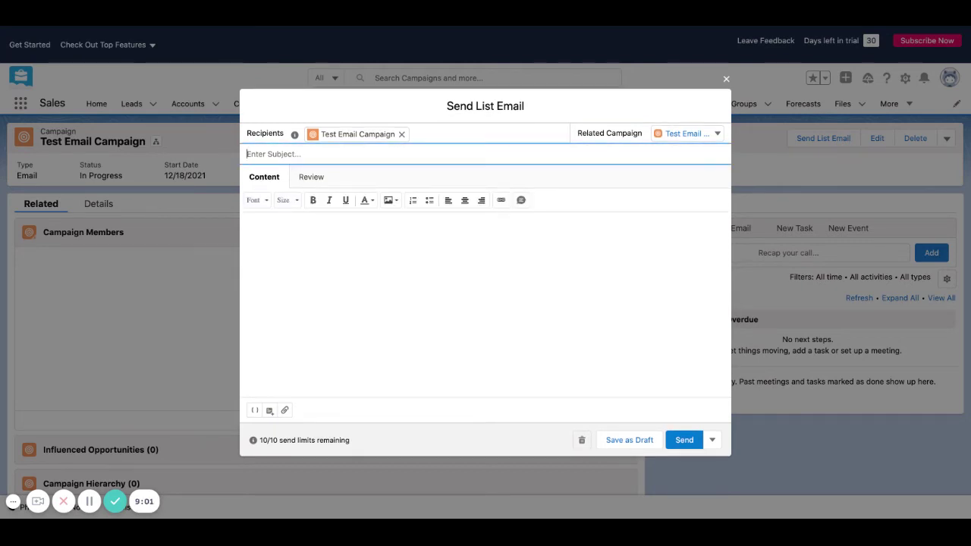
left_click(303, 242)
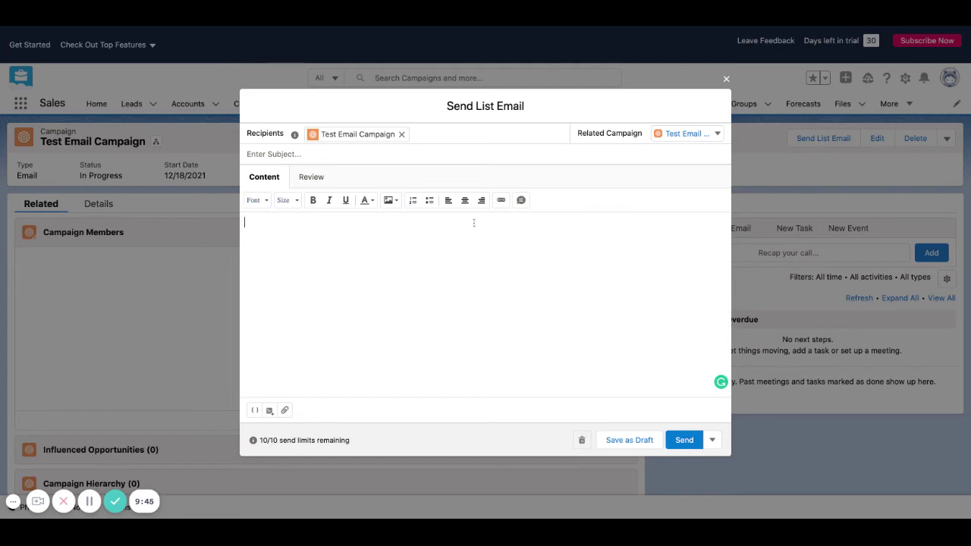
left_click(726, 79)
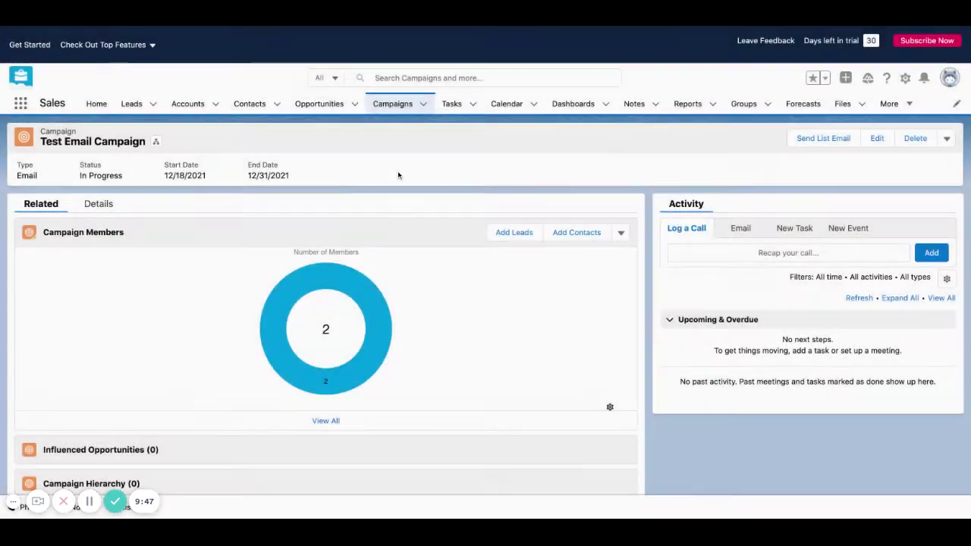
Show All Open Leads on the Leads tab and select every row
left_click(134, 104)
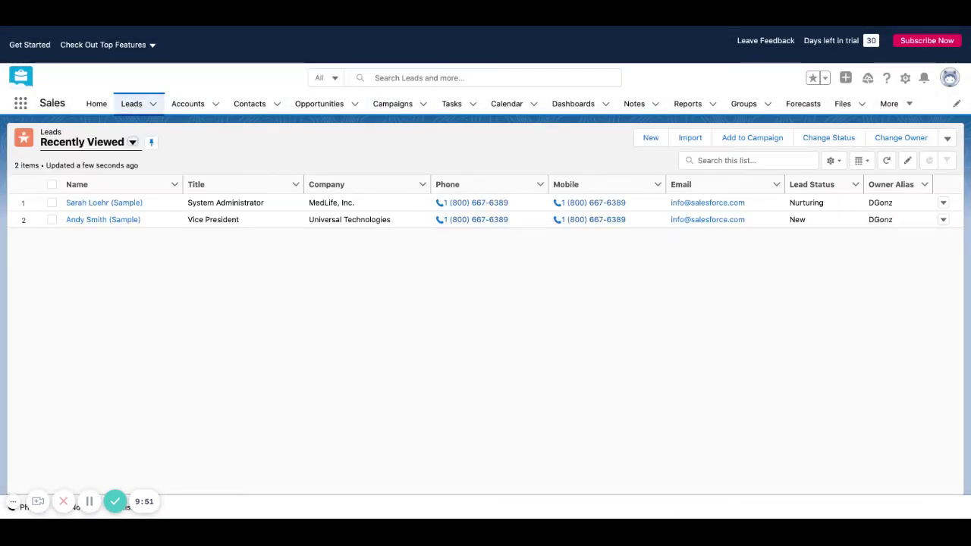
left_click(132, 143)
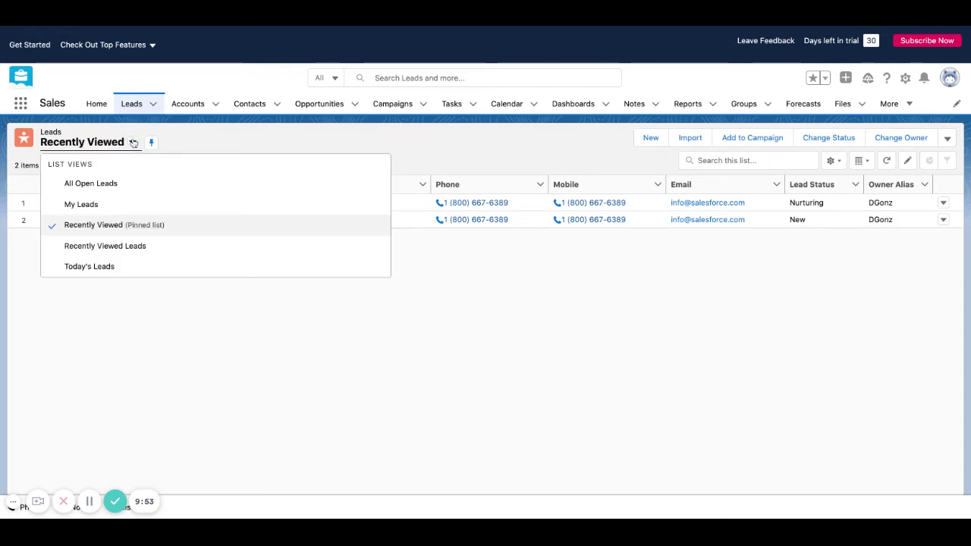
left_click(132, 142)
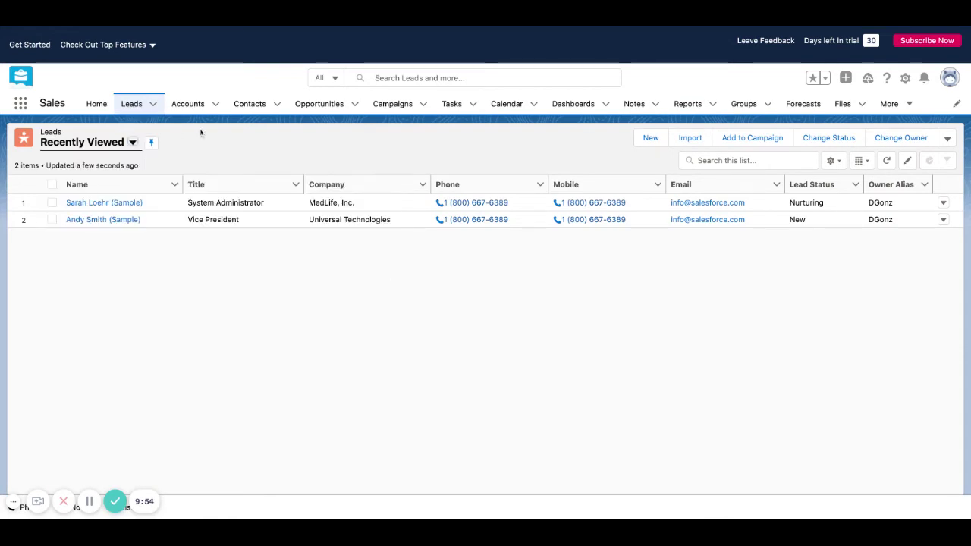
left_click(133, 142)
left_click(91, 183)
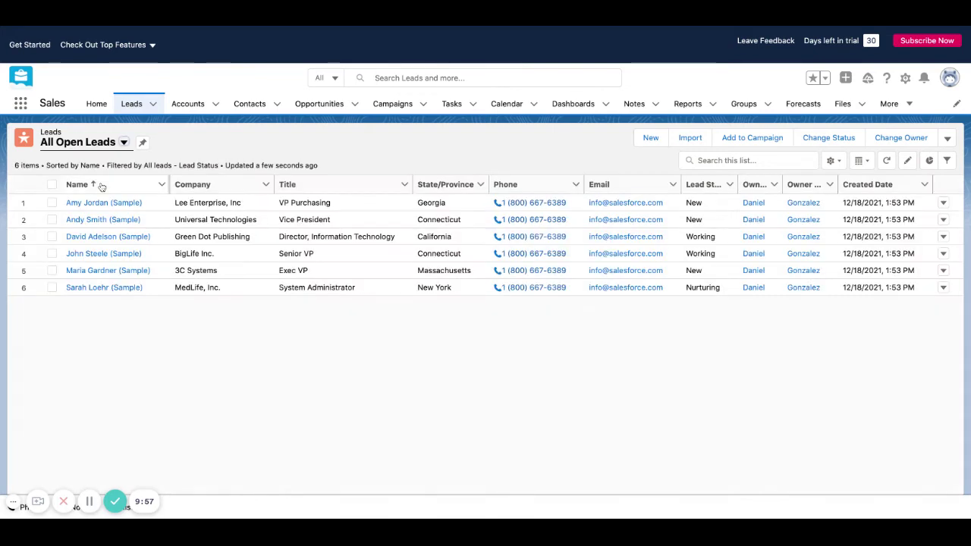
left_click(52, 203)
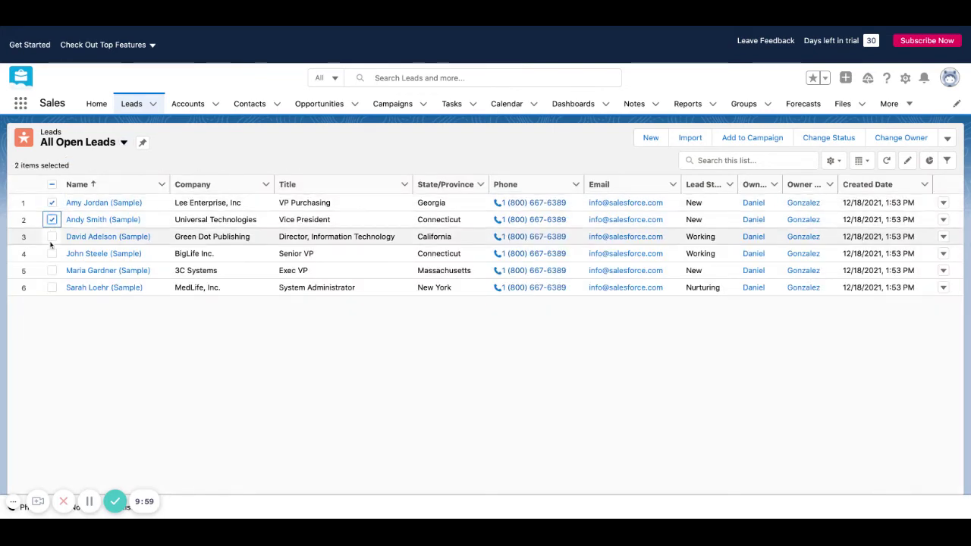
left_click(52, 237)
left_click(52, 254)
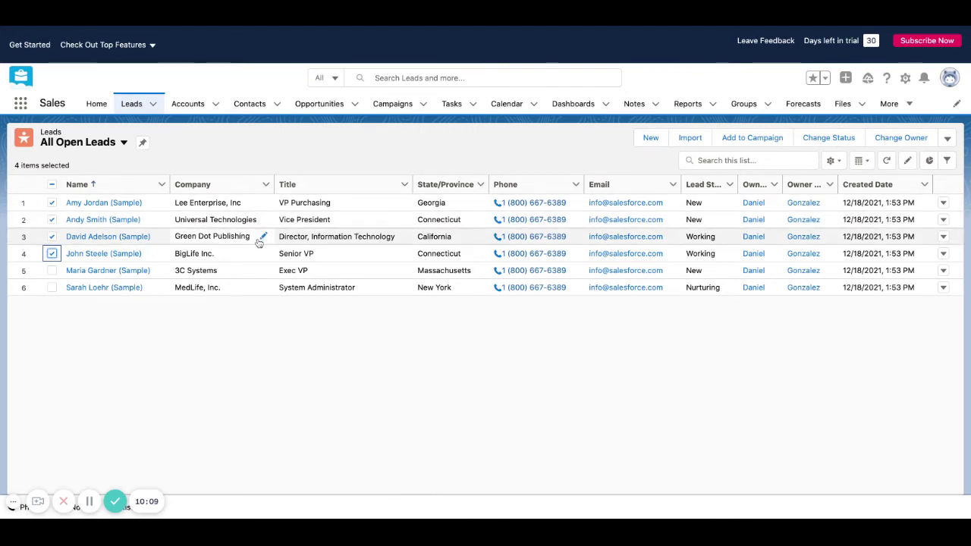
left_click(51, 185)
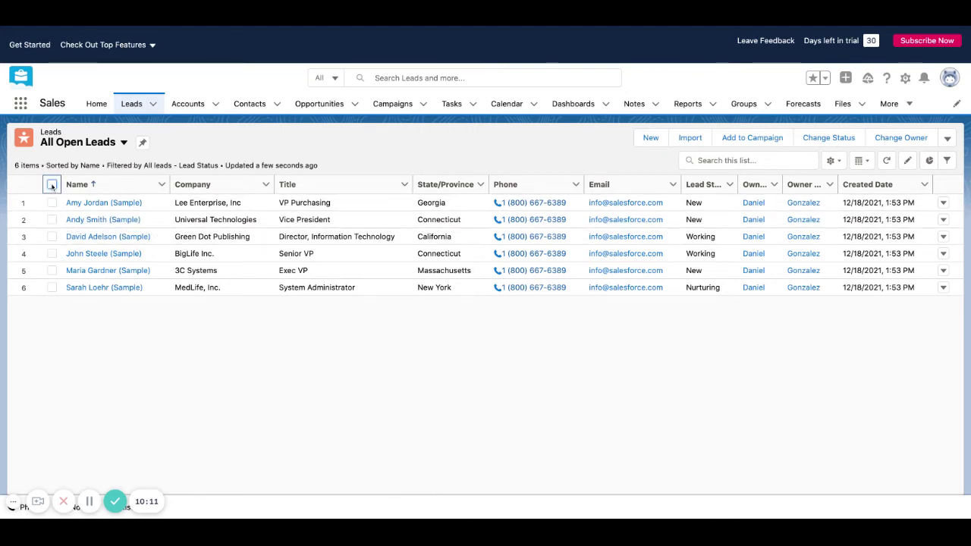
left_click(51, 185)
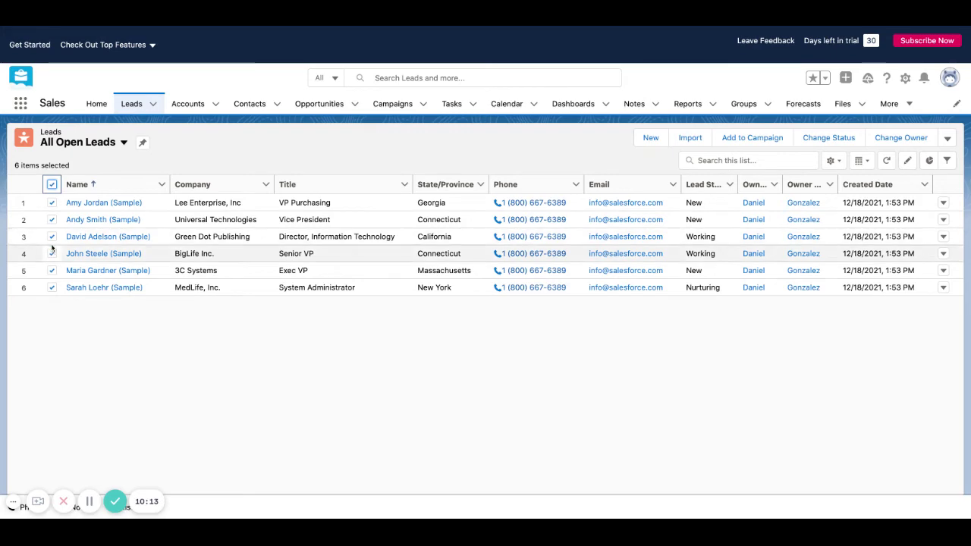
Check Recently Viewed leads, return to All Open Leads, and select all six
left_click(122, 144)
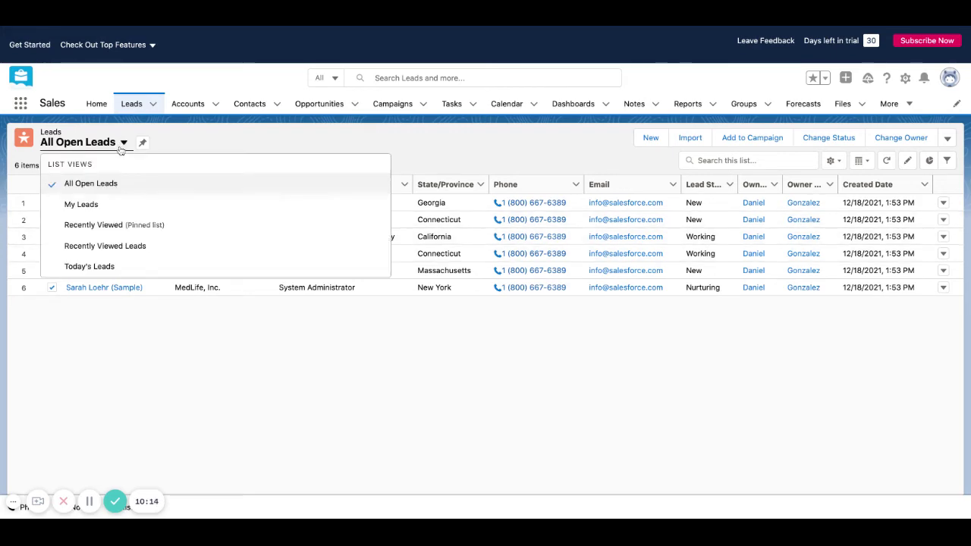
left_click(106, 226)
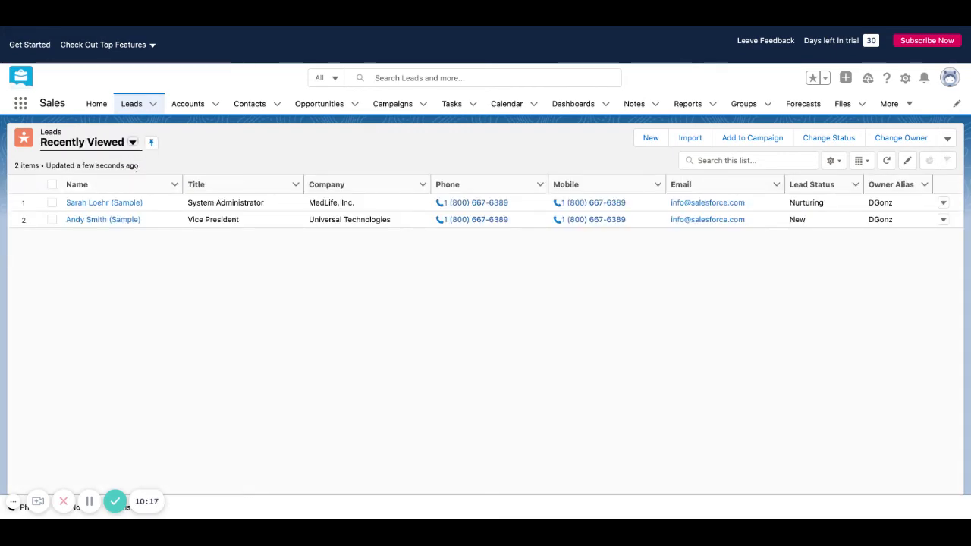
left_click(51, 203)
left_click(52, 204)
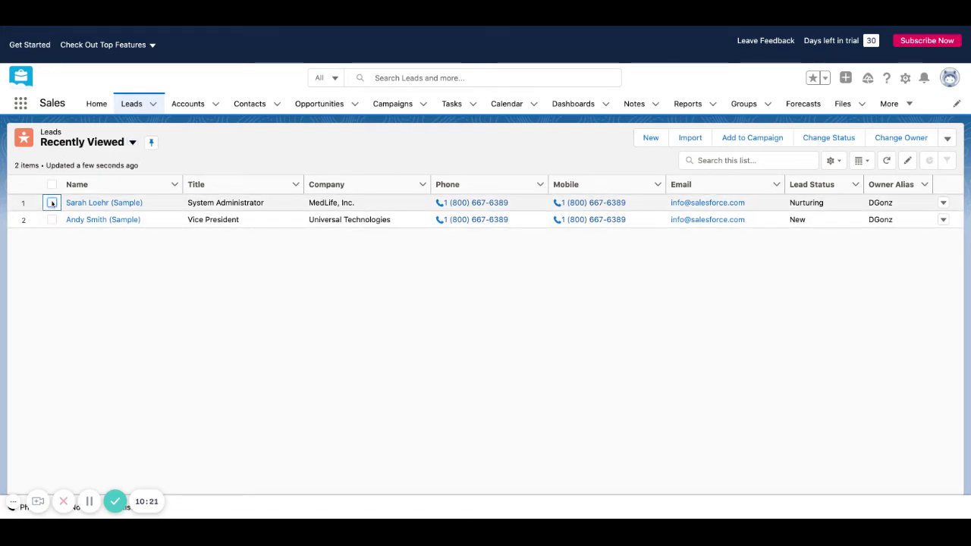
left_click(131, 144)
left_click(91, 184)
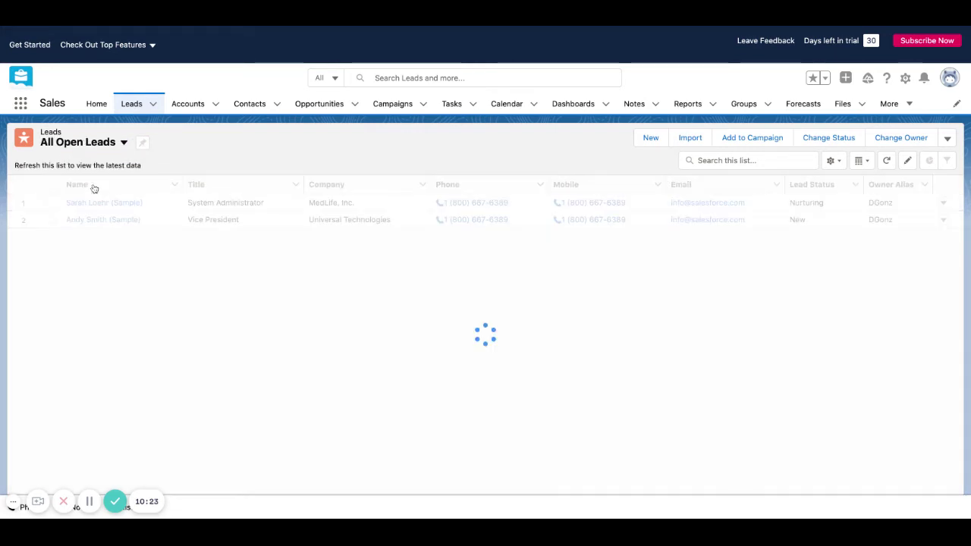
left_click(52, 202)
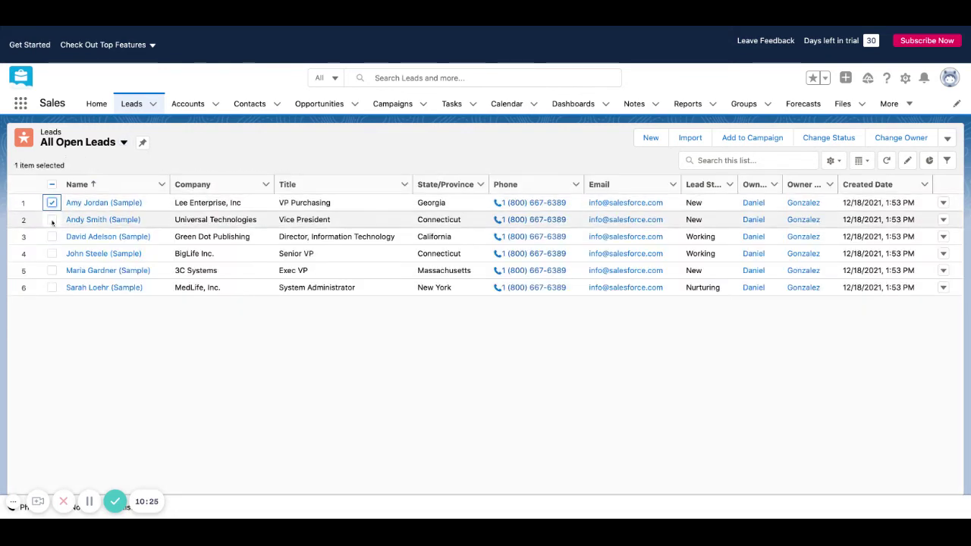
left_click(51, 220)
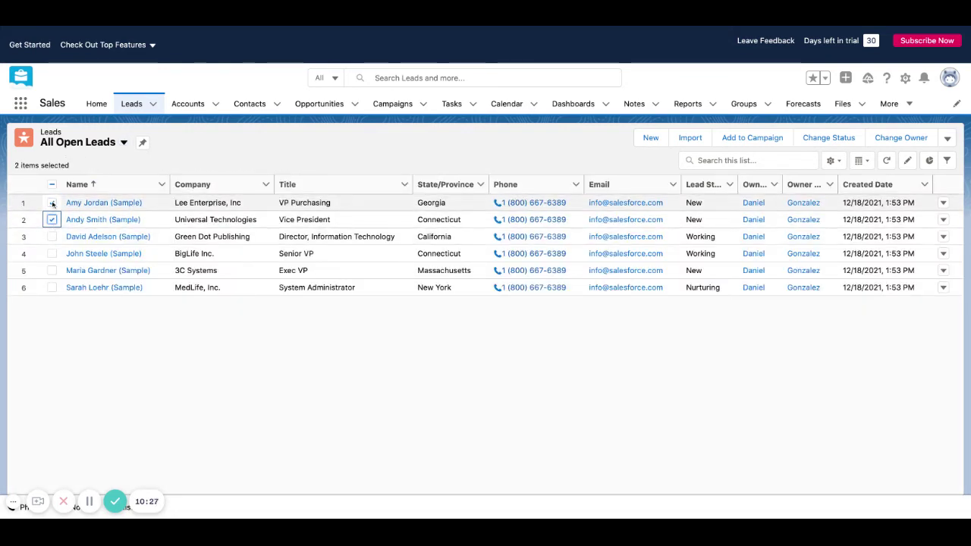
left_click(52, 202)
left_click(52, 184)
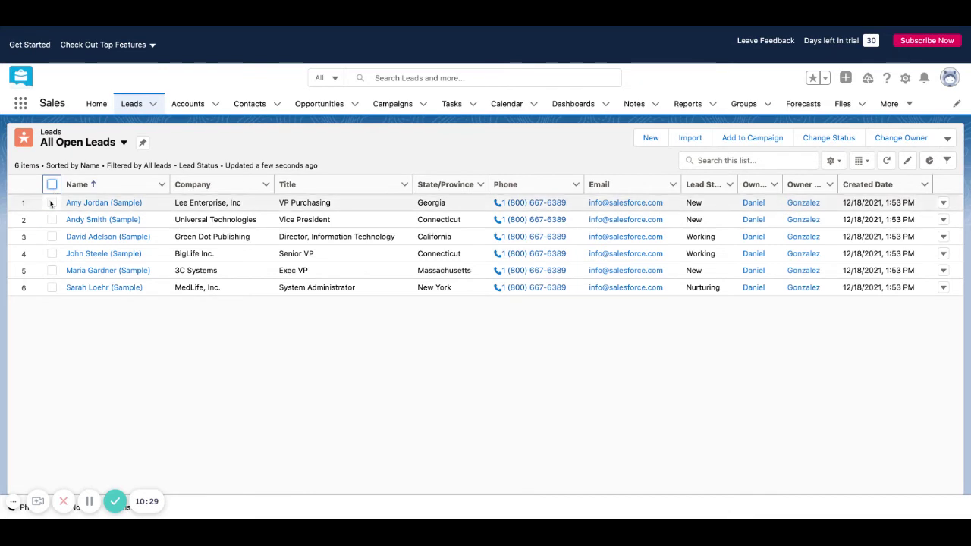
left_click(51, 202)
left_click(52, 287, "shift")
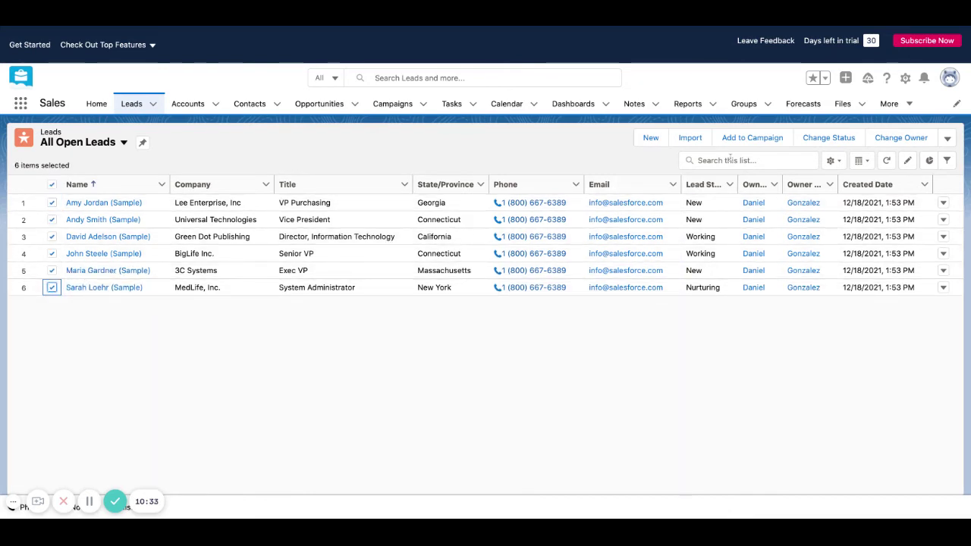
Add the six selected open leads to Test Email Campaign with member status Sent
left_click(748, 138)
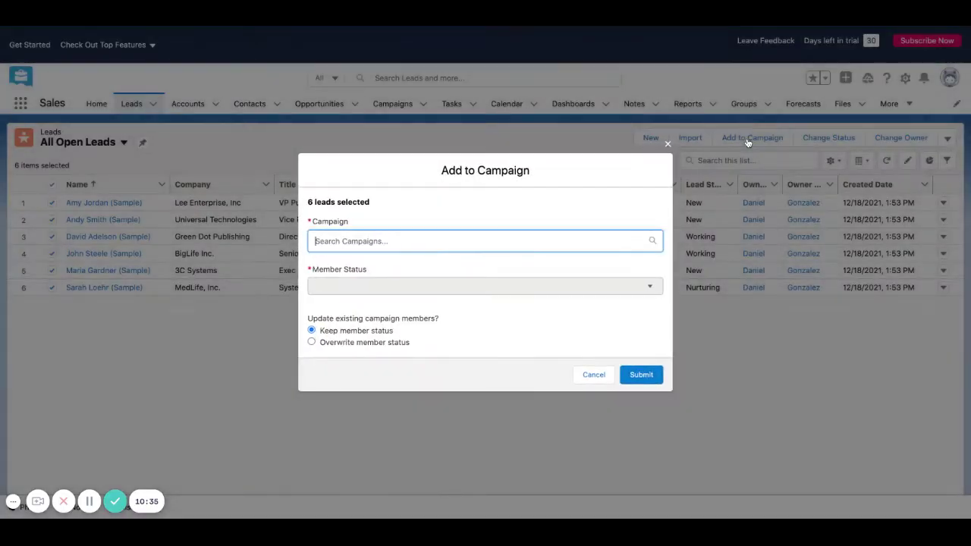
left_click(423, 241)
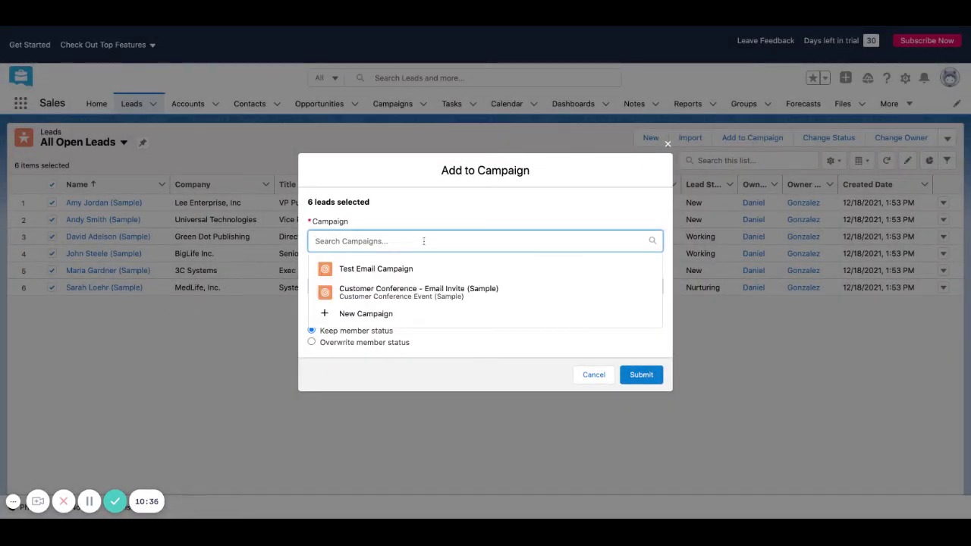
left_click(375, 270)
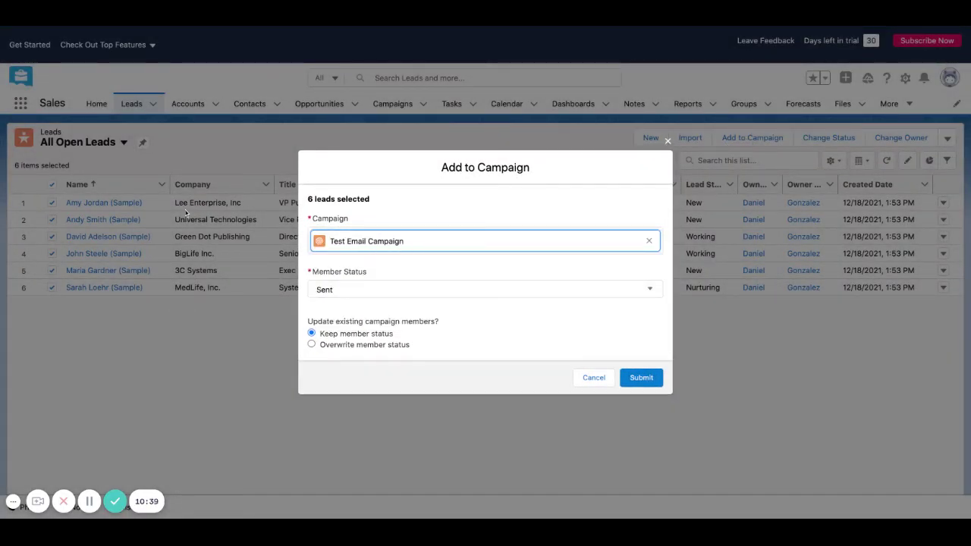
left_click(639, 377)
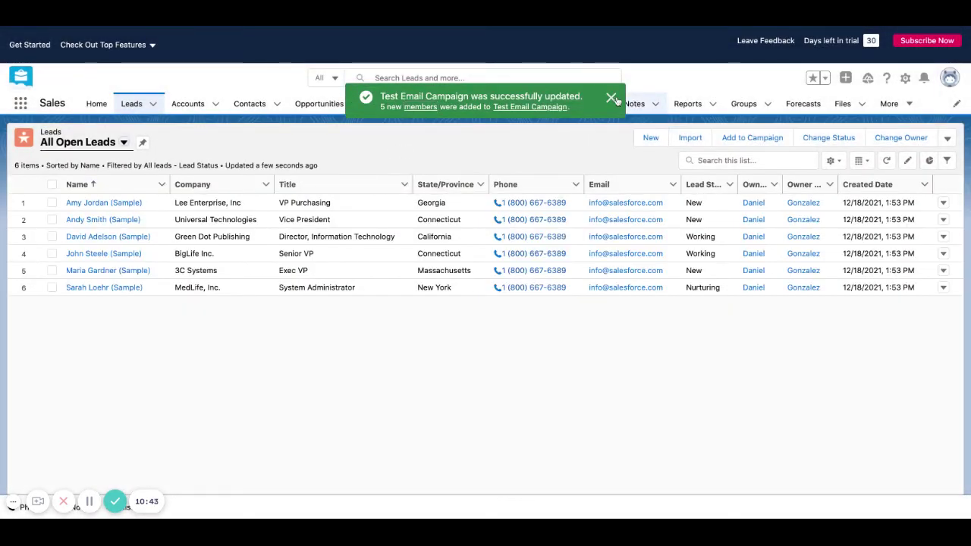
Go to Contacts and switch the list view to All Contacts
left_click(610, 98)
left_click(247, 107)
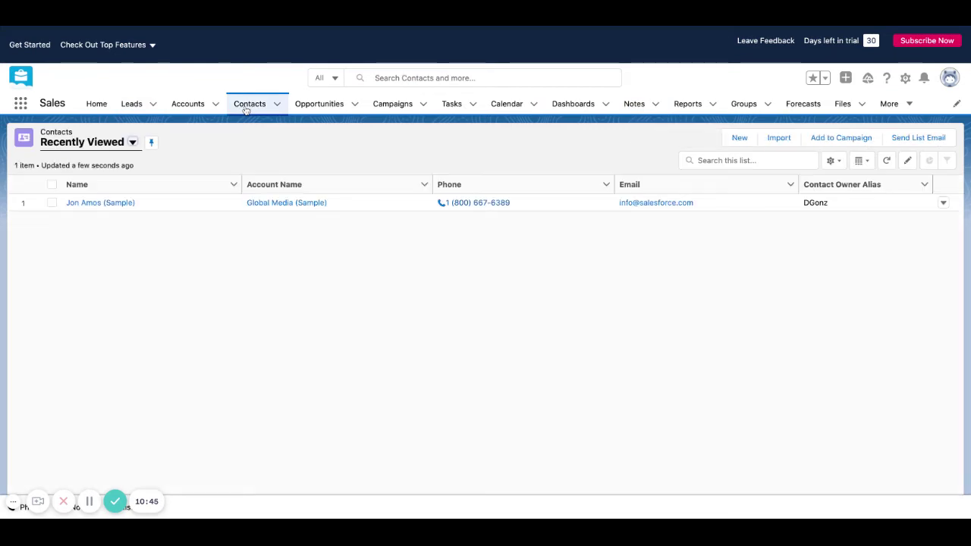
left_click(132, 142)
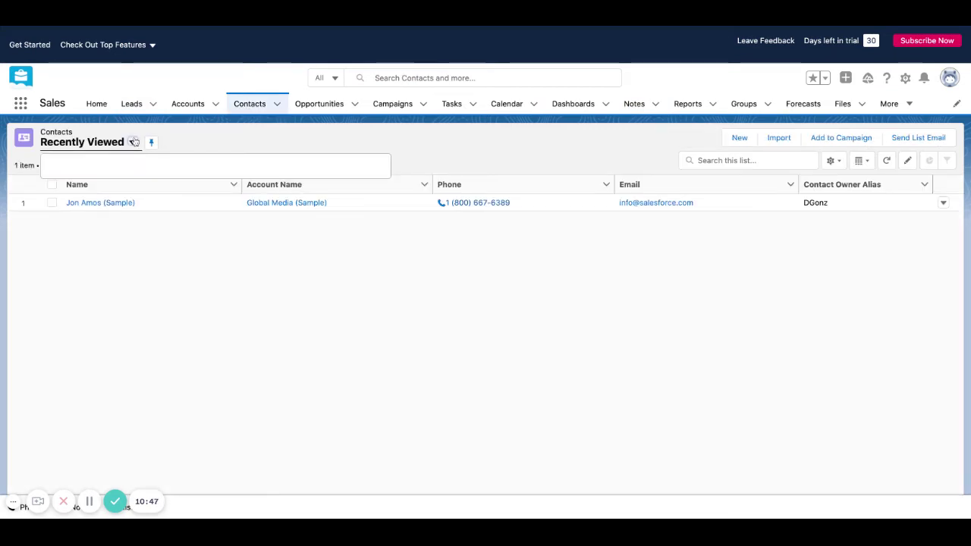
left_click(100, 184)
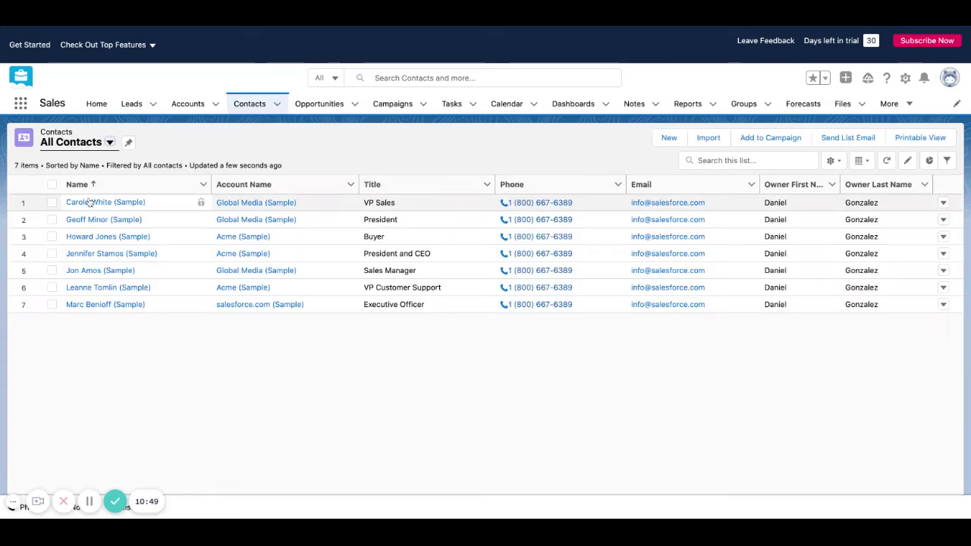
Select all seven contacts and add them to Test Email Campaign
left_click(52, 185)
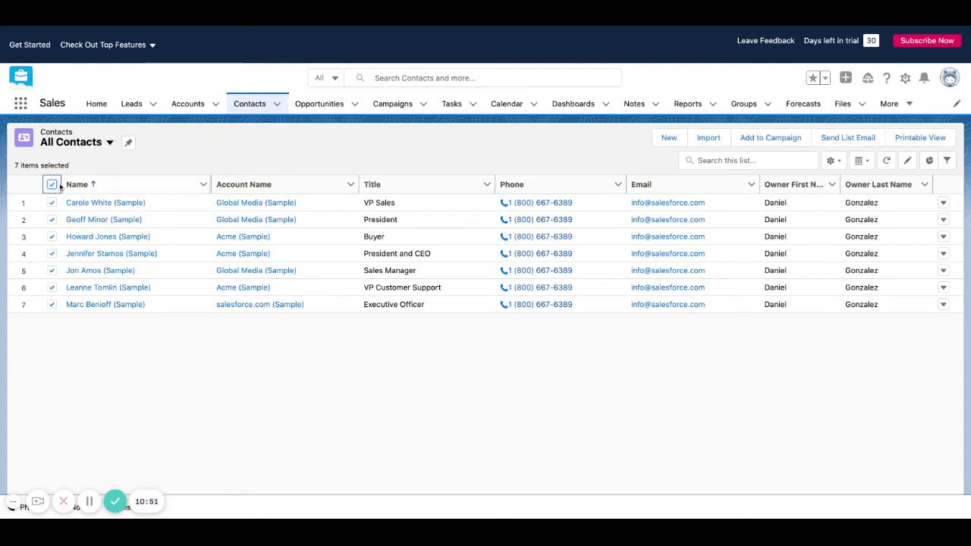
left_click(764, 140)
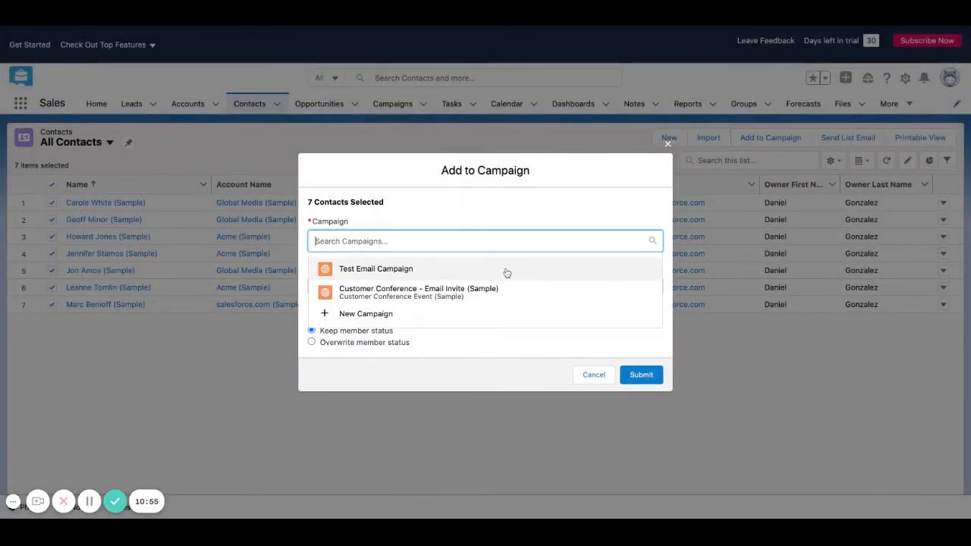
left_click(505, 270)
left_click(642, 381)
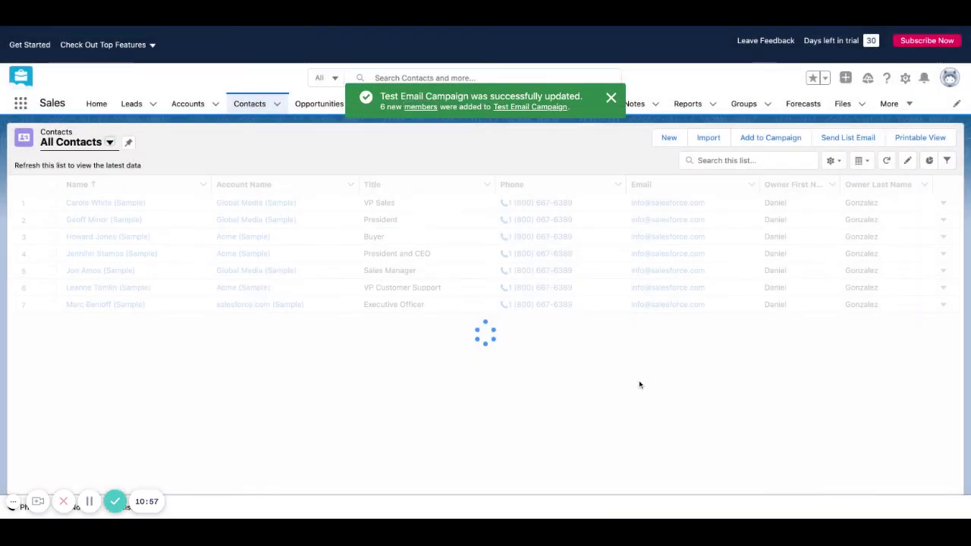
left_click(613, 97)
Open Test Email Campaign from Campaigns and scroll its Related tab to Influenced Opportunities
left_click(398, 105)
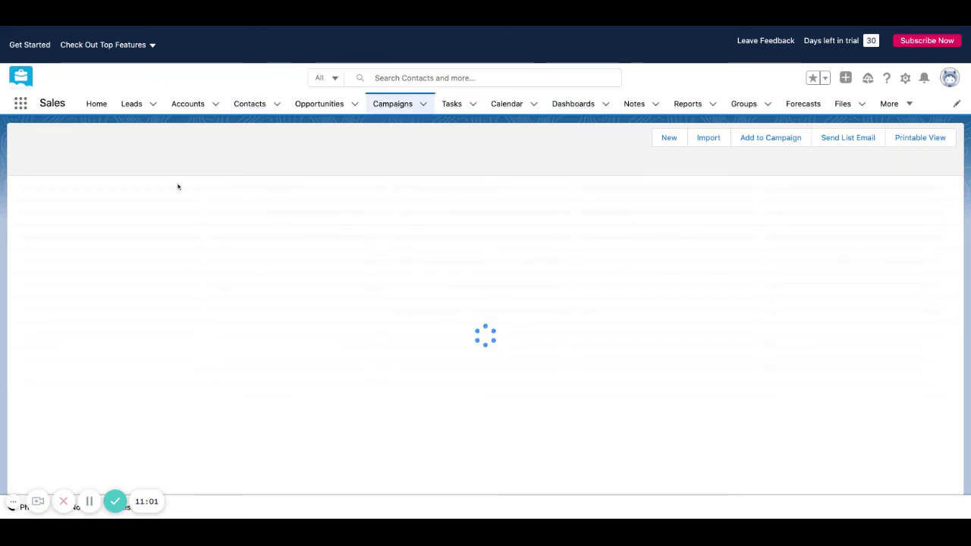
left_click(116, 204)
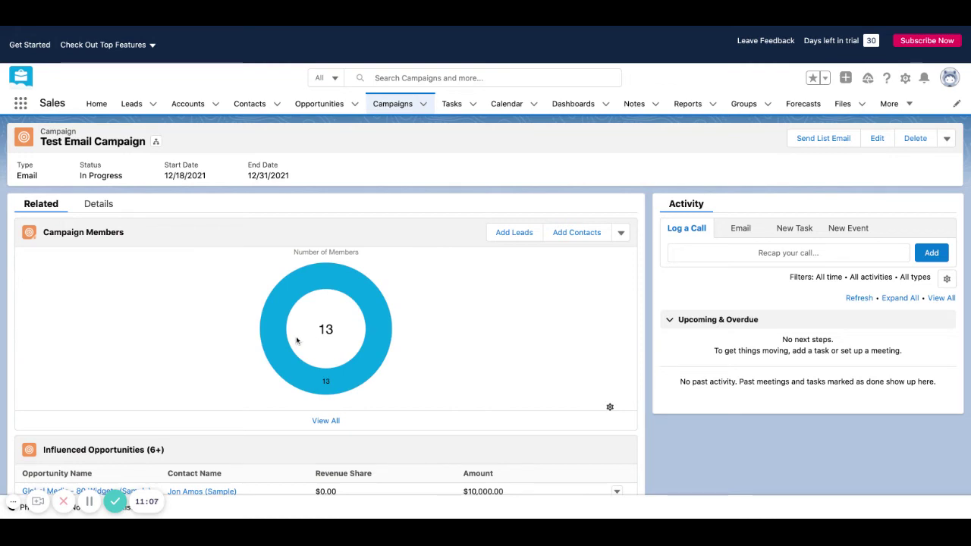
scroll(296, 341, "down", 2)
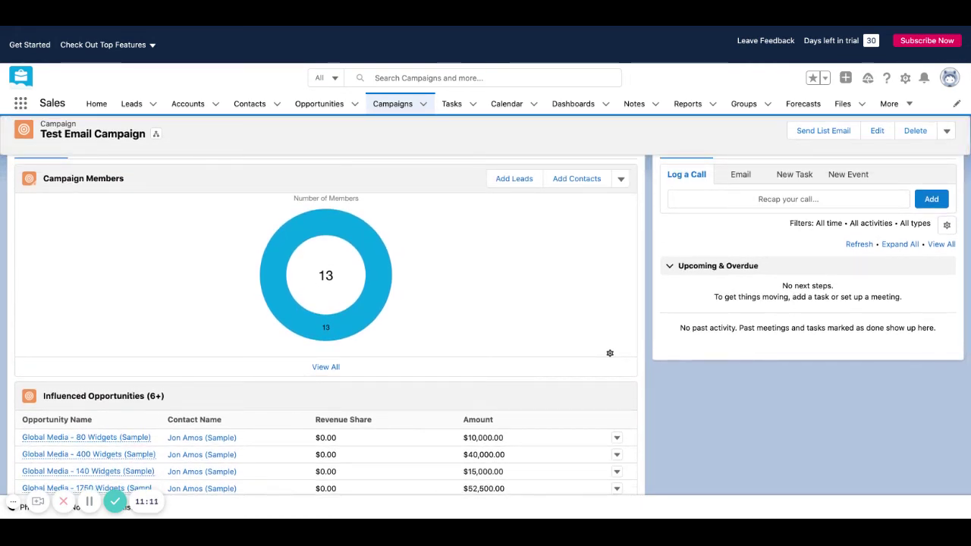
scroll(326, 319, "down", 3)
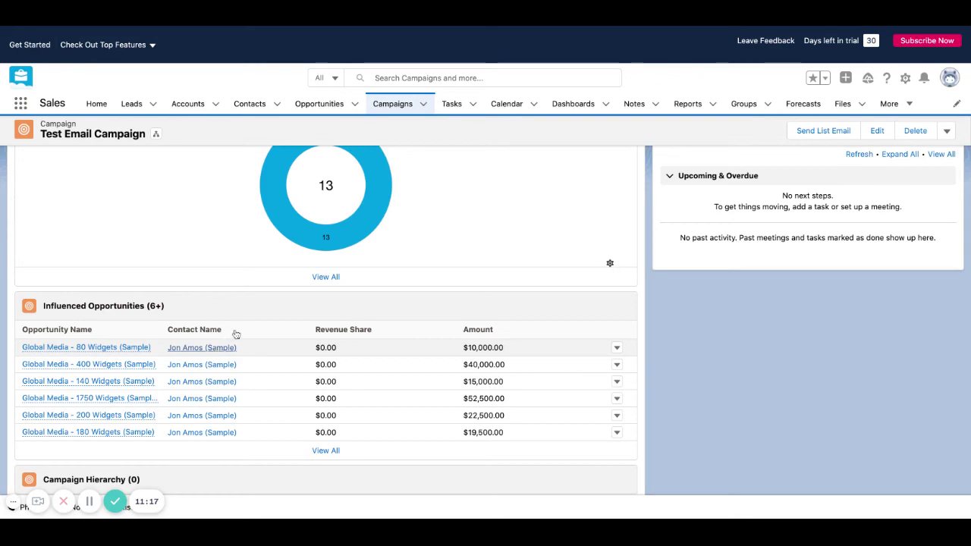
scroll(340, 254, "up", 3)
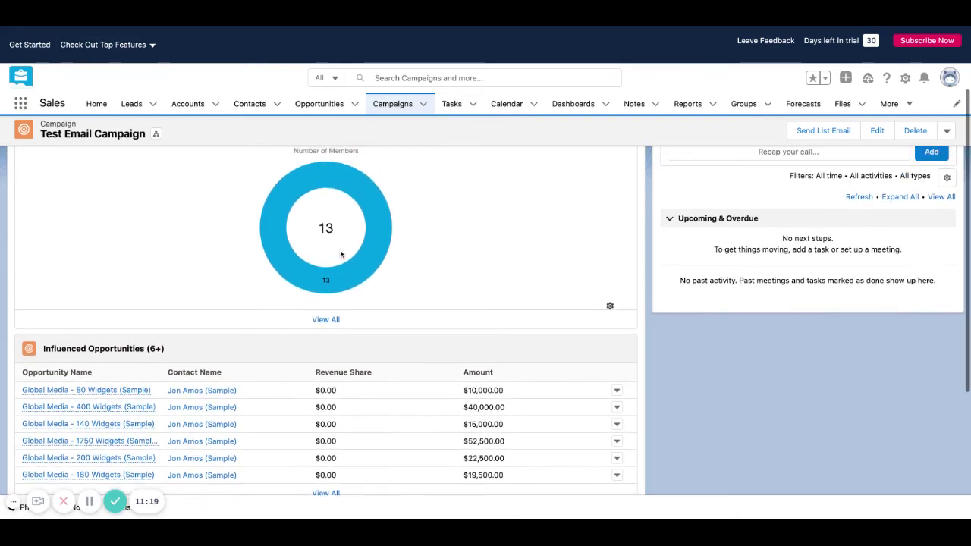
scroll(308, 253, "down", 4)
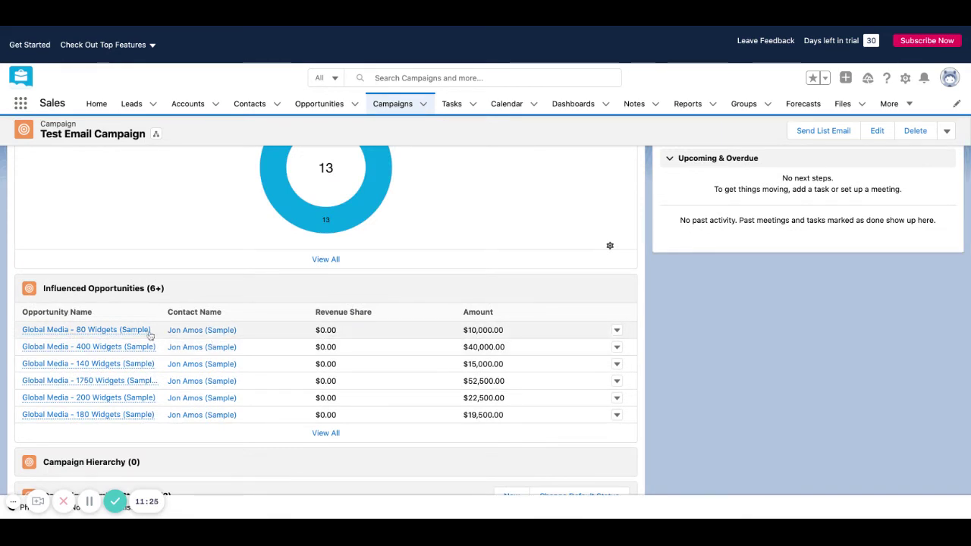
mouse_move(134, 332)
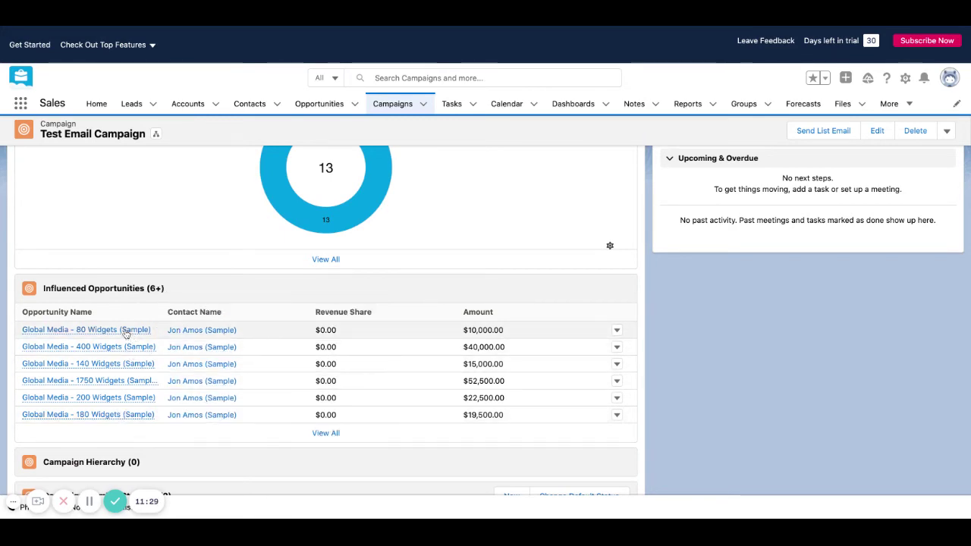
Open the Global Media - 80 Widgets (Sample) opportunity and check its $10,000.00 amount
left_click(126, 331)
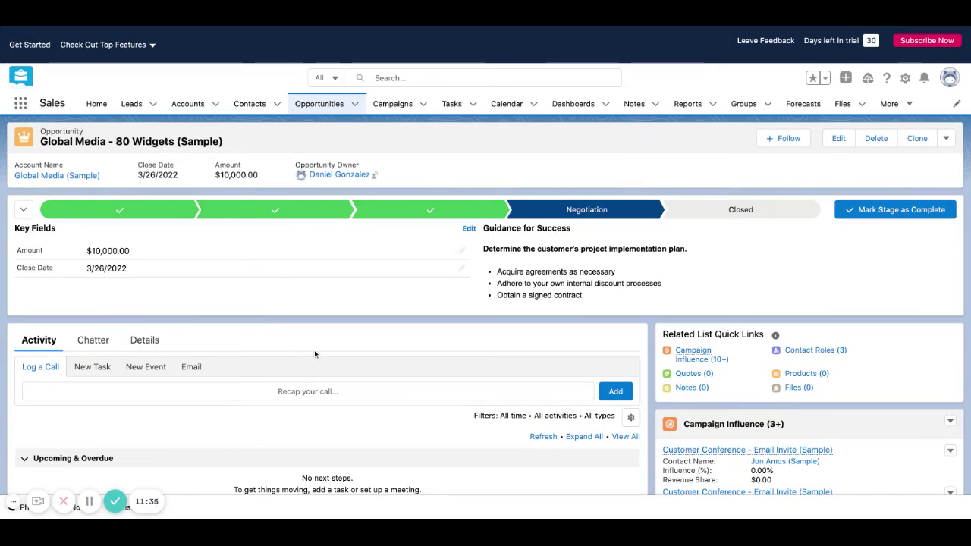
scroll(314, 353, "down", 3)
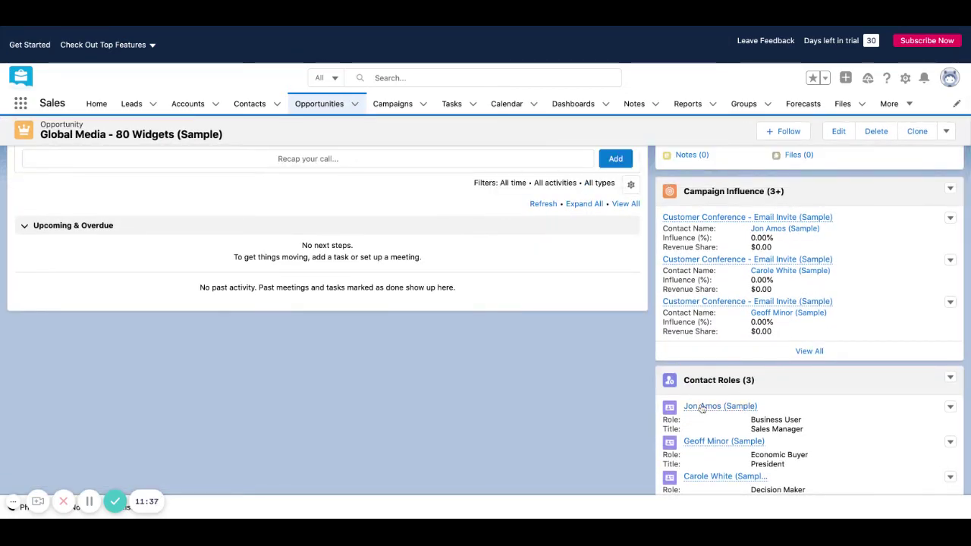
scroll(399, 305, "up", 3)
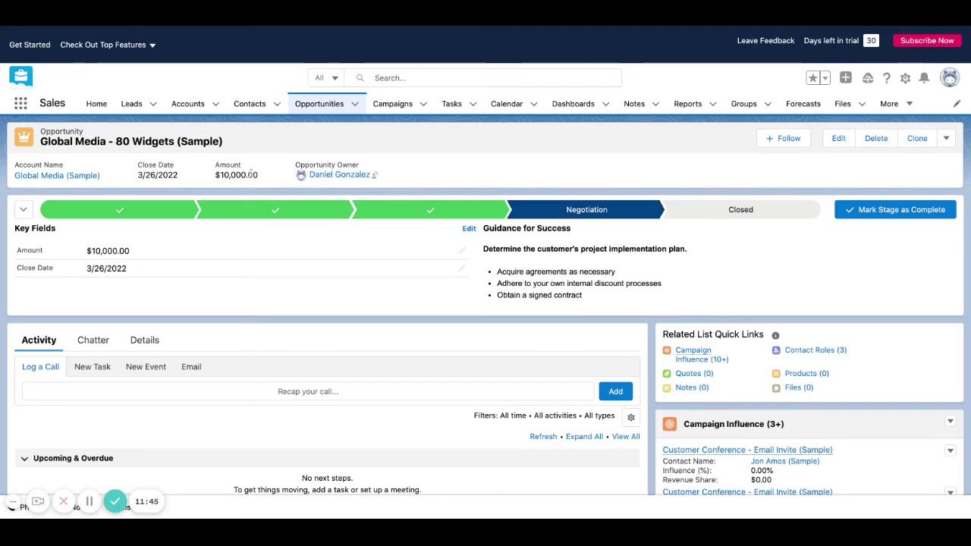
double_click(263, 178)
scroll(188, 173, "down", 1)
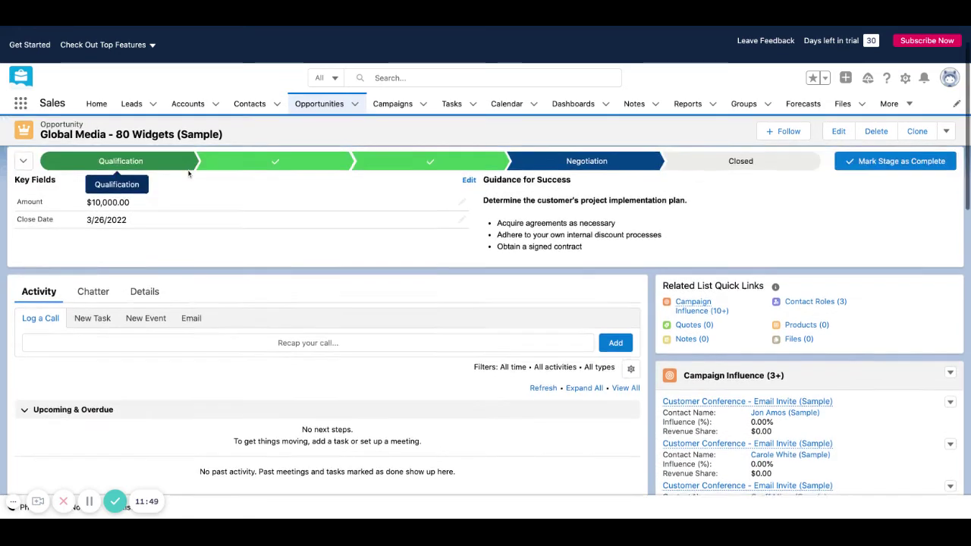
scroll(188, 174, "down", 1)
Inspect the opportunity's Campaign Influence entries from Customer Conference - Email Invite
left_click(61, 28)
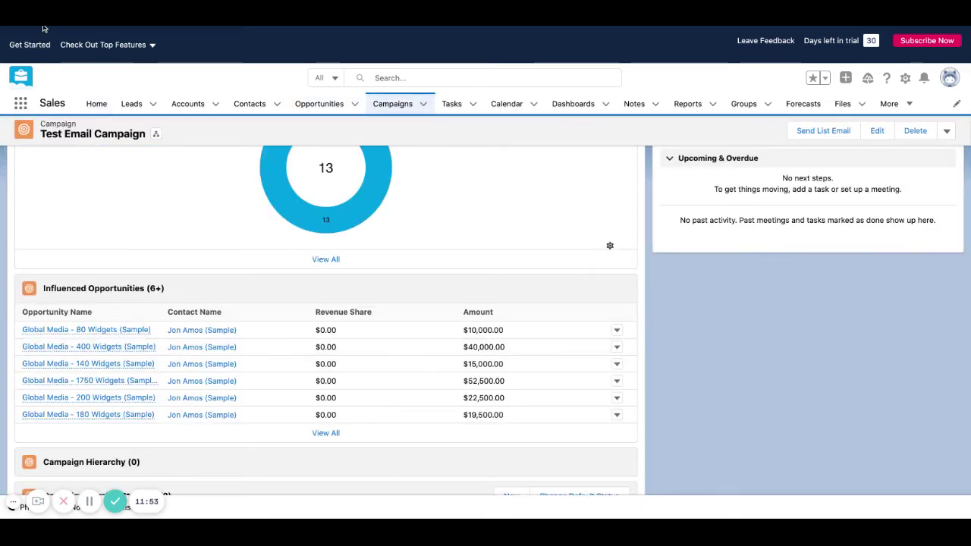
left_click(43, 28)
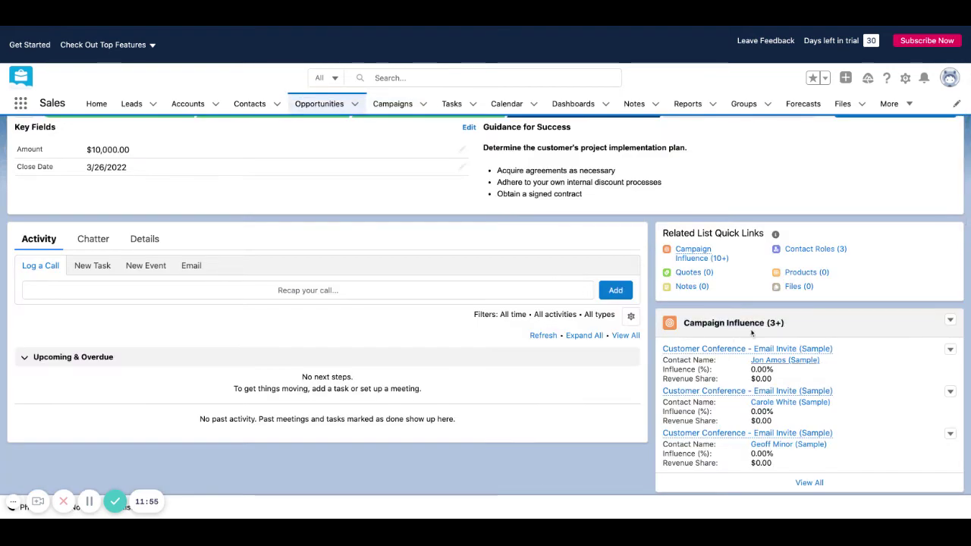
scroll(717, 332, "down", 1)
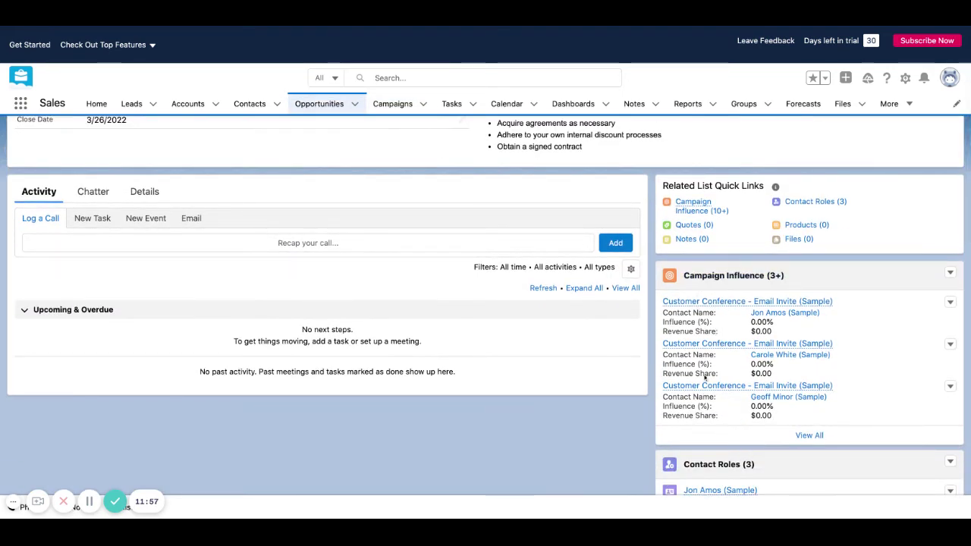
mouse_move(705, 348)
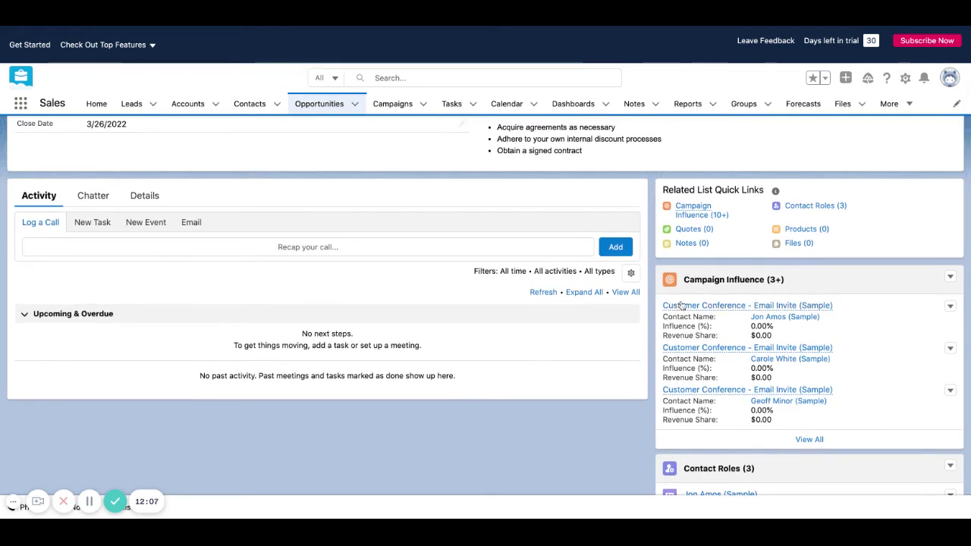
mouse_move(695, 303)
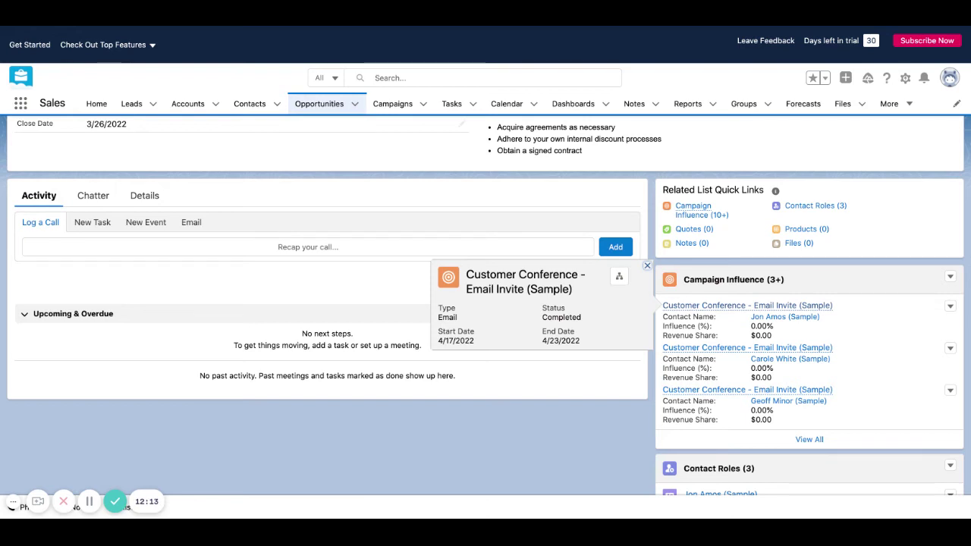
left_click(807, 441)
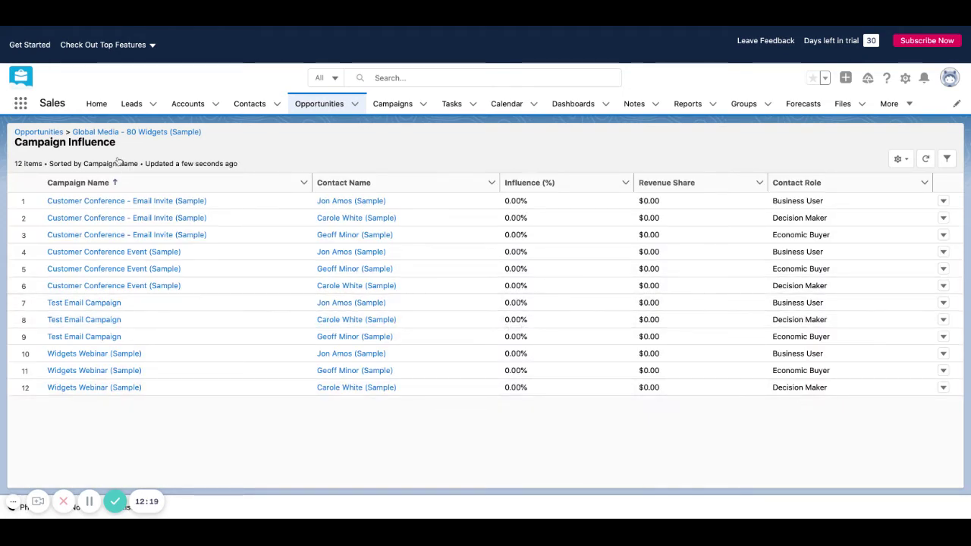
left_click(23, 28)
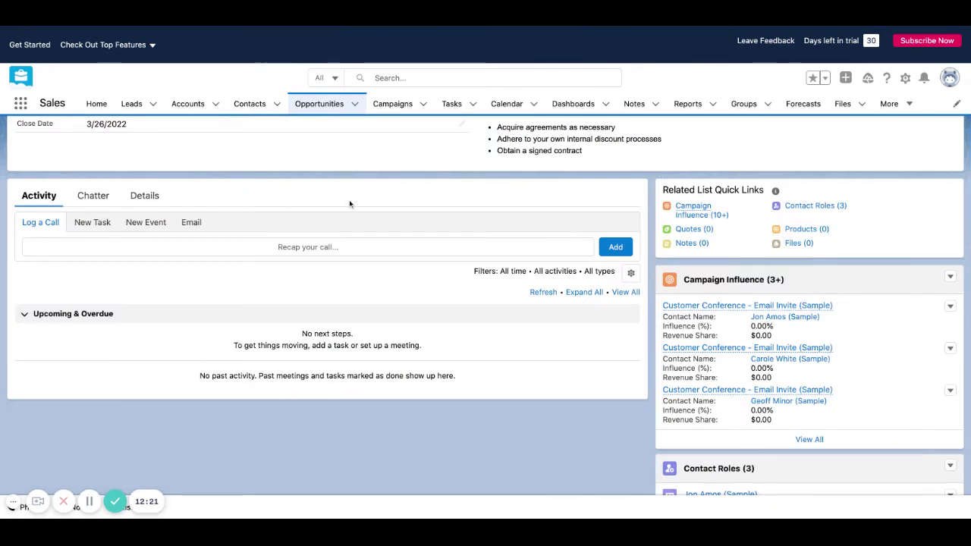
scroll(349, 199, "up", 3)
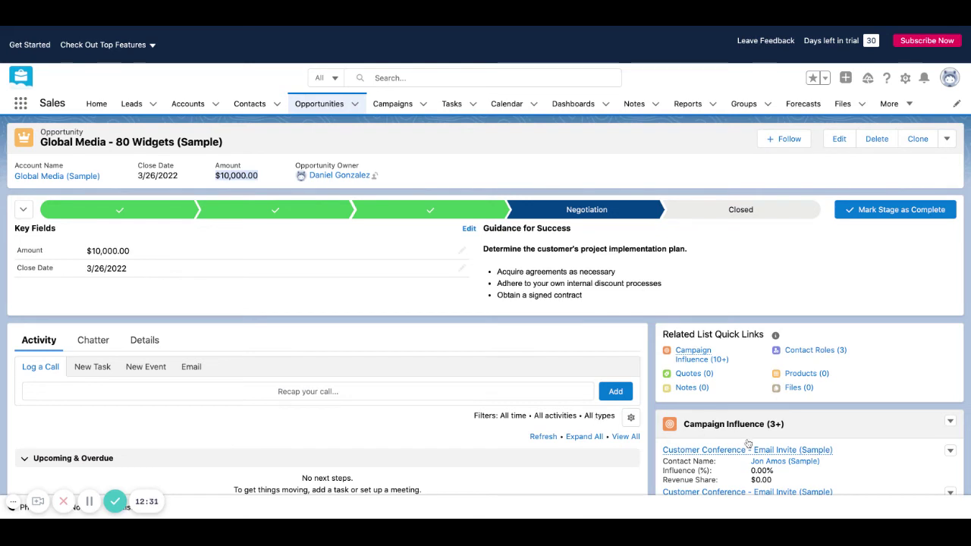
left_click(790, 431)
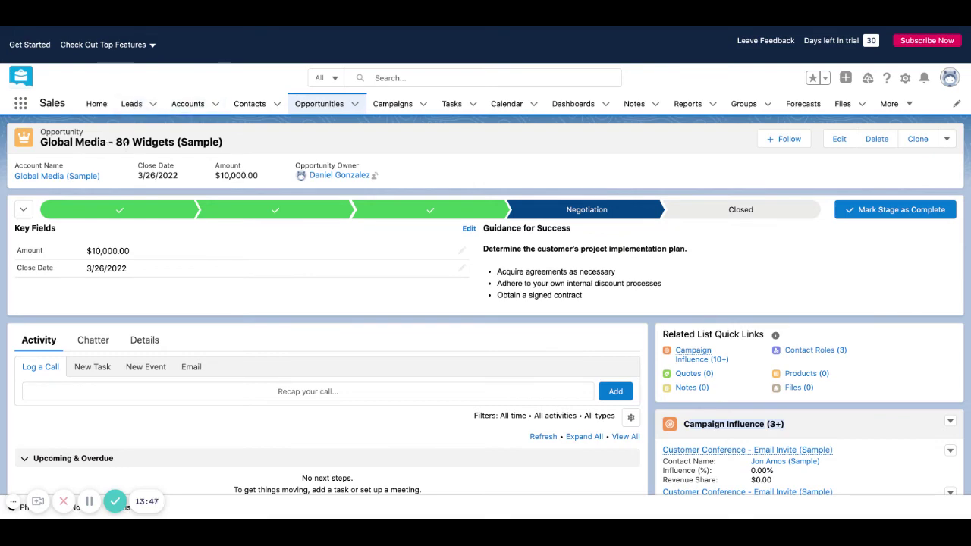
scroll(656, 346, "down", 3)
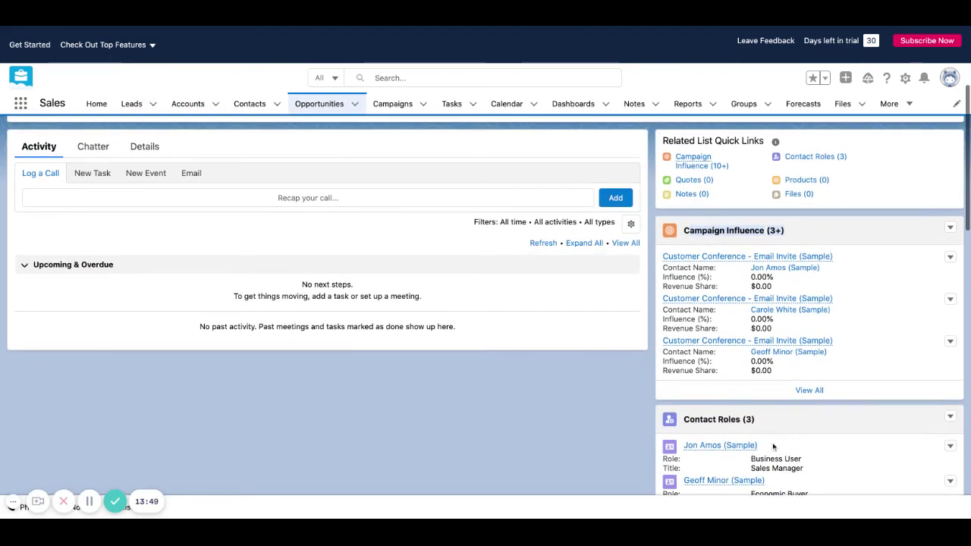
scroll(698, 449, "up", 3)
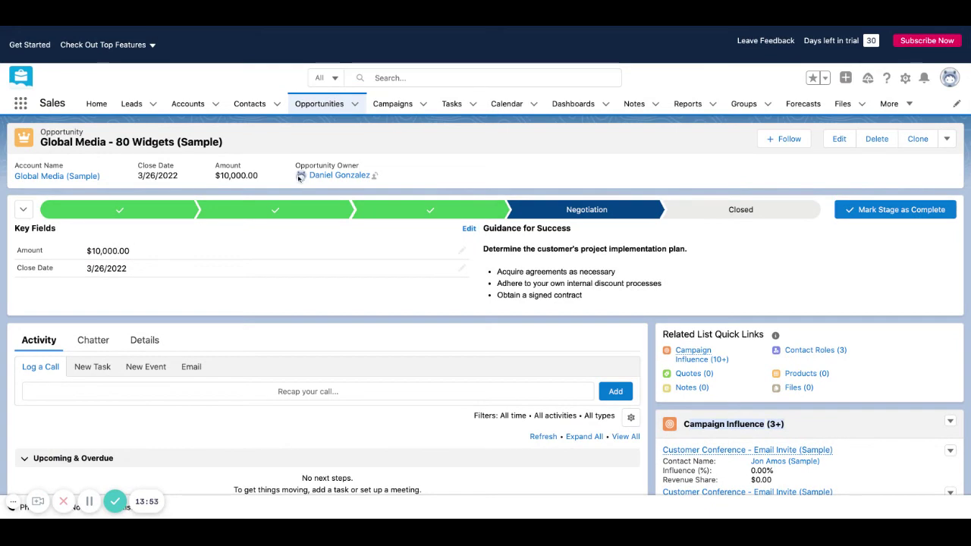
Open the MedLife, Inc. sample lead's record from the Leads list
key("alt+Left")
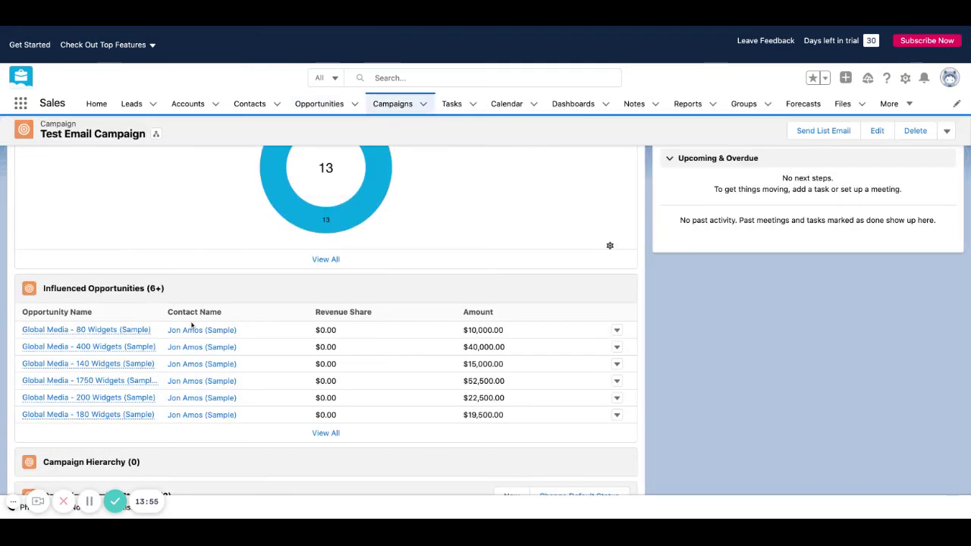
scroll(180, 339, "up", 5)
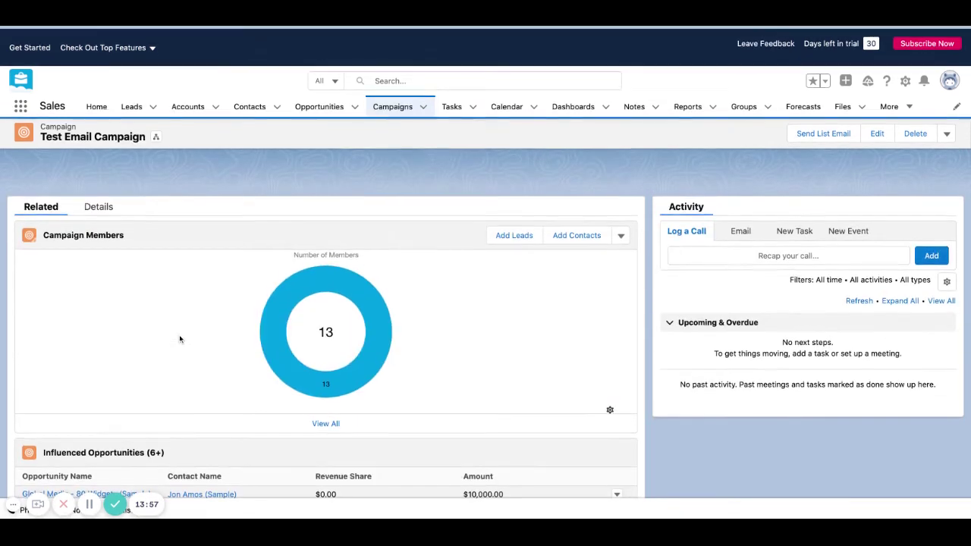
left_click(131, 107)
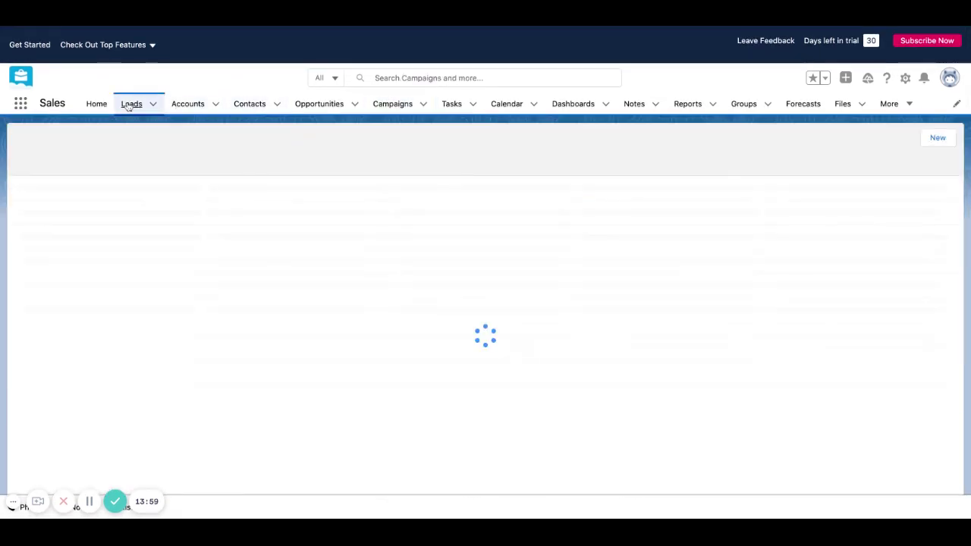
left_click(109, 202)
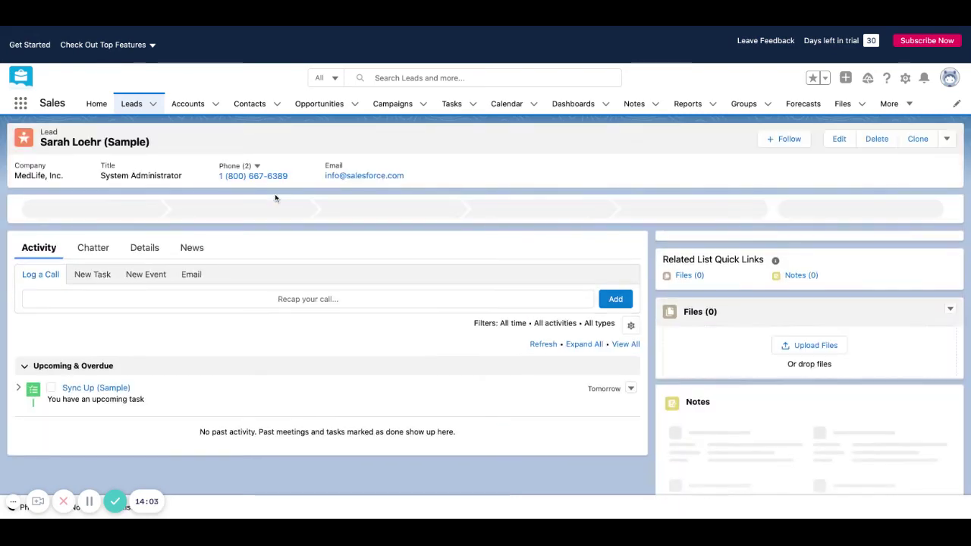
scroll(409, 204, "down", 1)
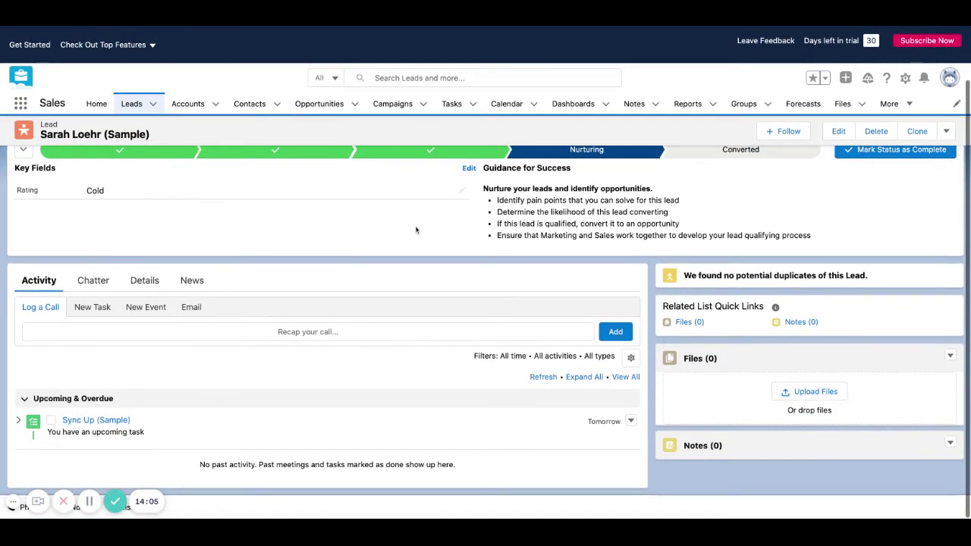
scroll(302, 221, "up", 1)
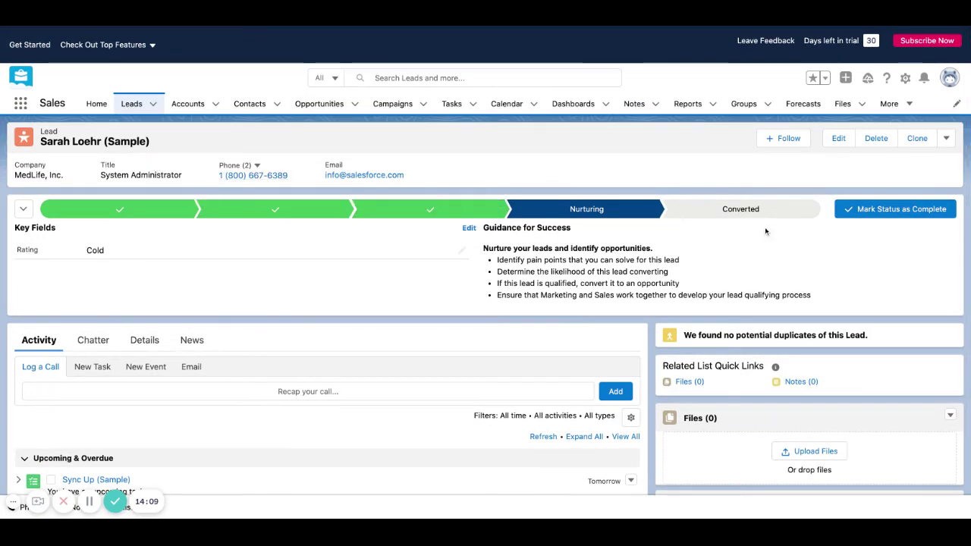
Convert the MedLife lead, naming the new opportunity 'MedLife, Inc.- Test Email Campaign'
left_click(741, 209)
left_click(910, 216)
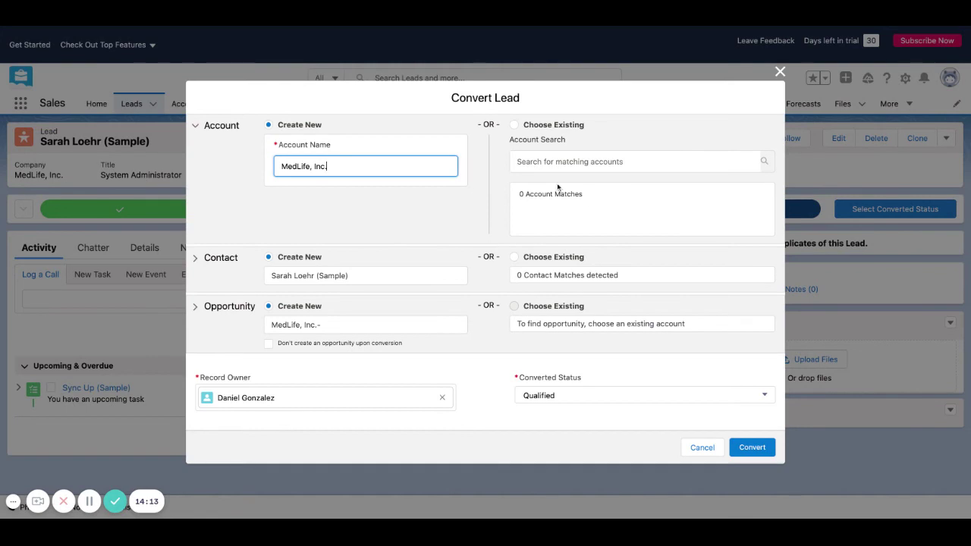
left_click(357, 325)
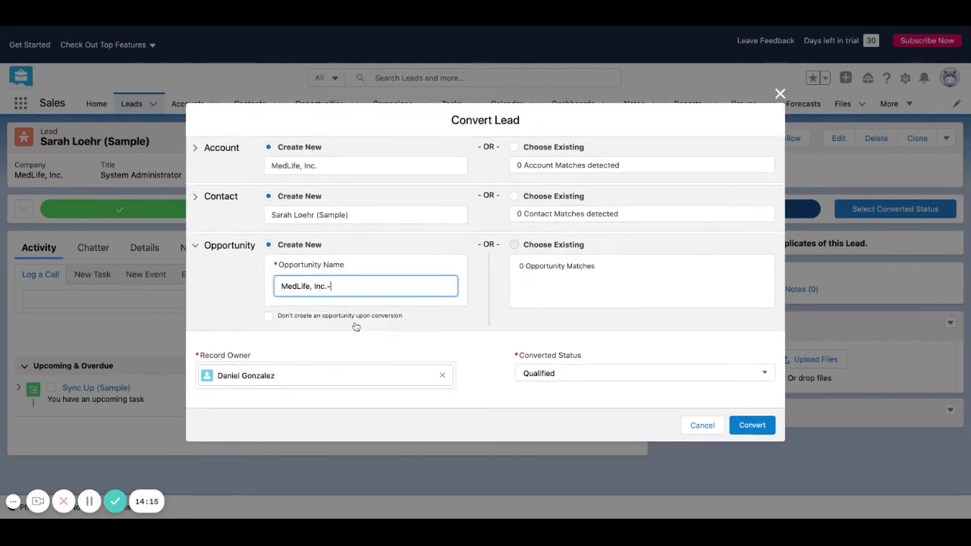
type("Test Email Campaign")
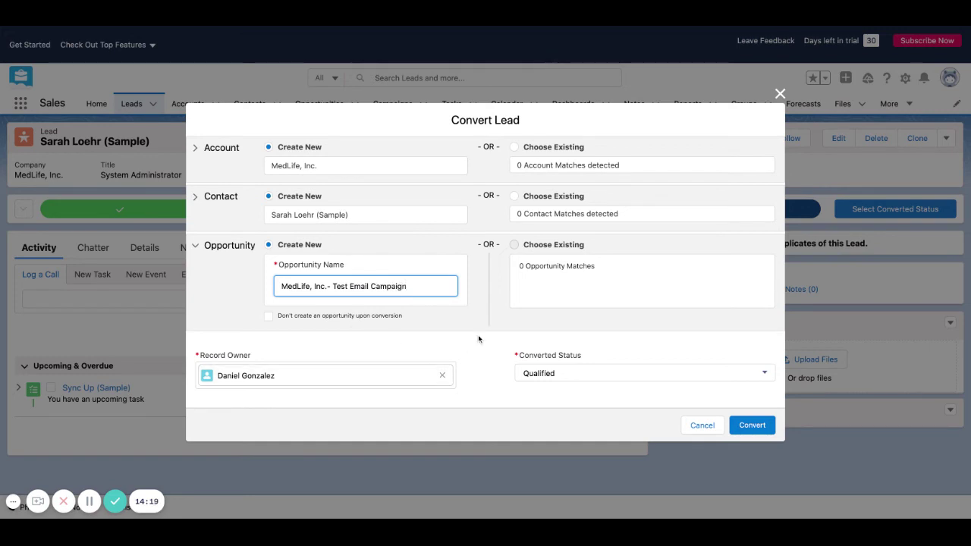
left_click(479, 339)
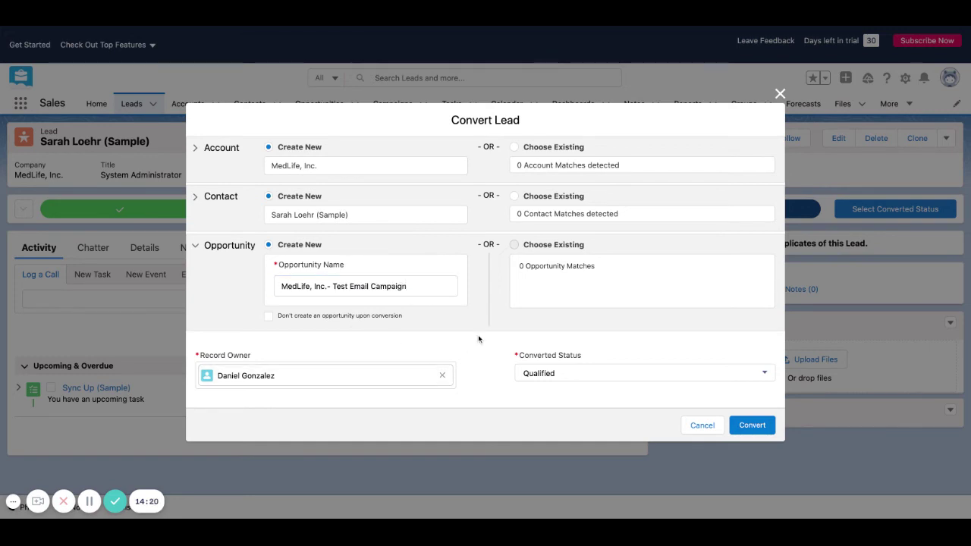
left_click(752, 425)
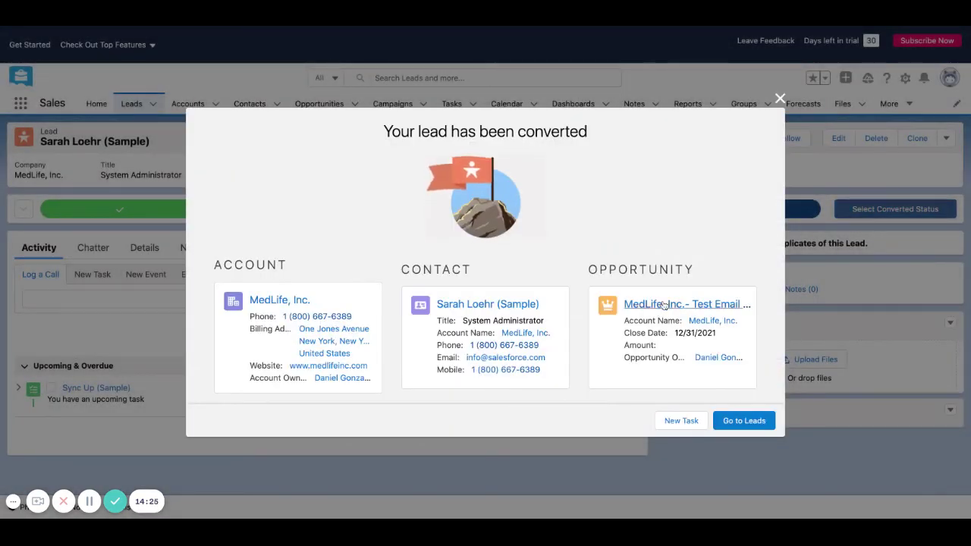
Open the new MedLife opportunity and check Test Email Campaign's 100.00% Campaign Influence
left_click(664, 304)
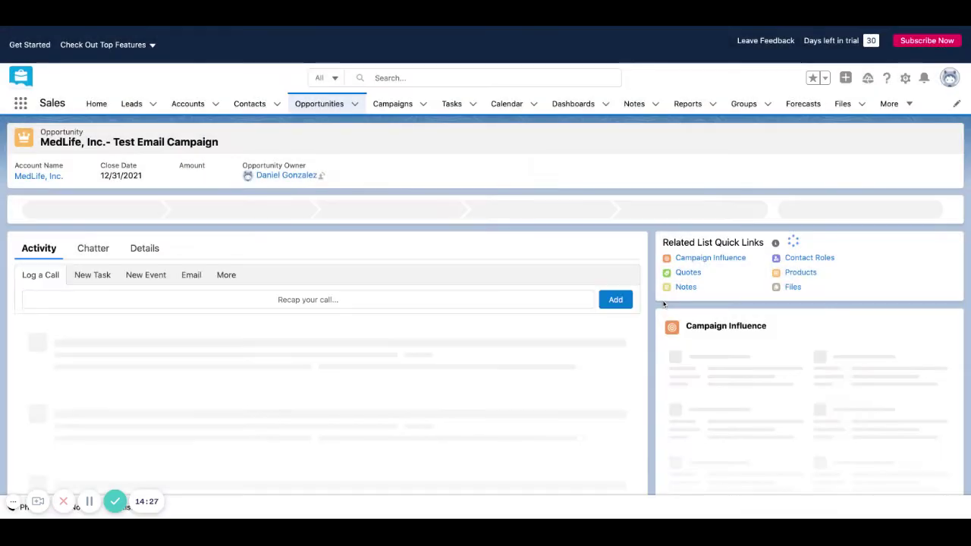
scroll(511, 292, "down", 2)
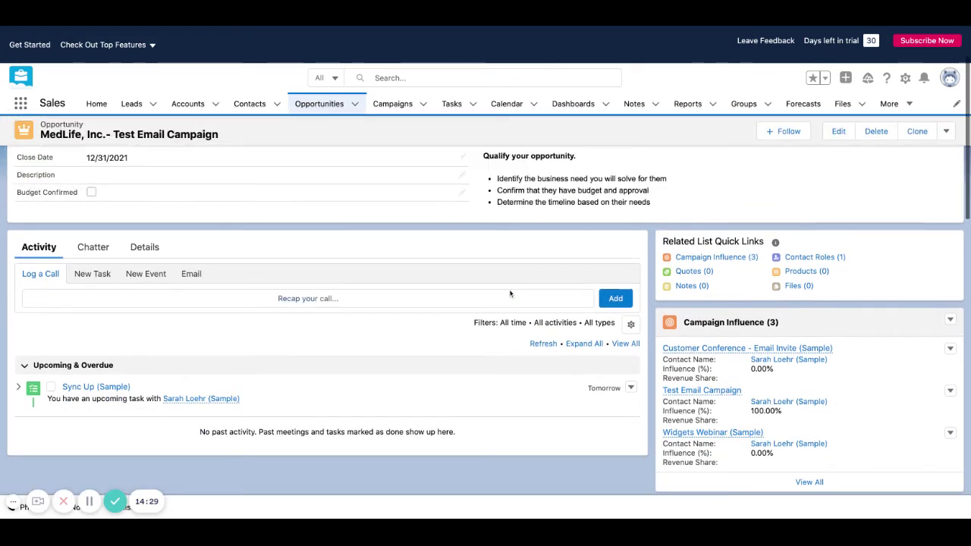
scroll(509, 294, "down", 1)
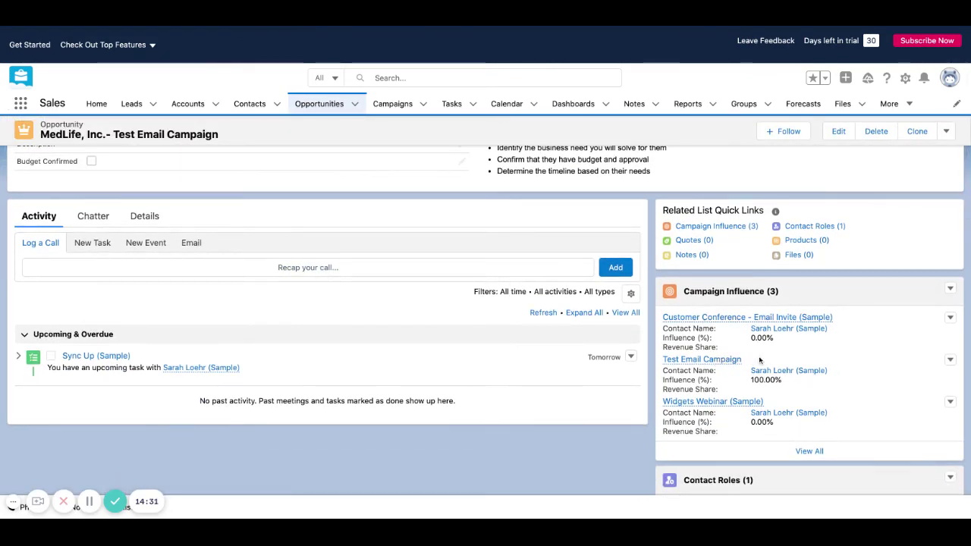
mouse_move(690, 360)
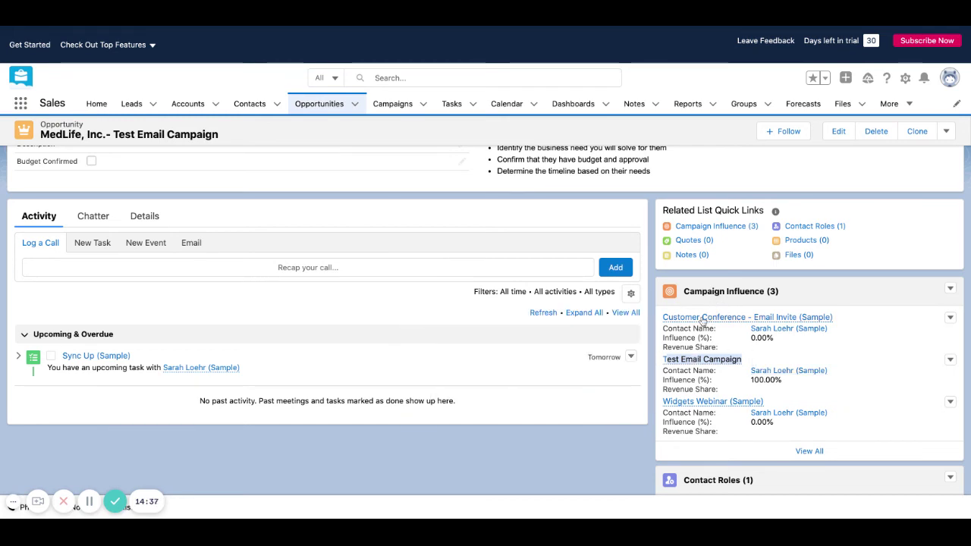
mouse_move(703, 322)
mouse_move(716, 403)
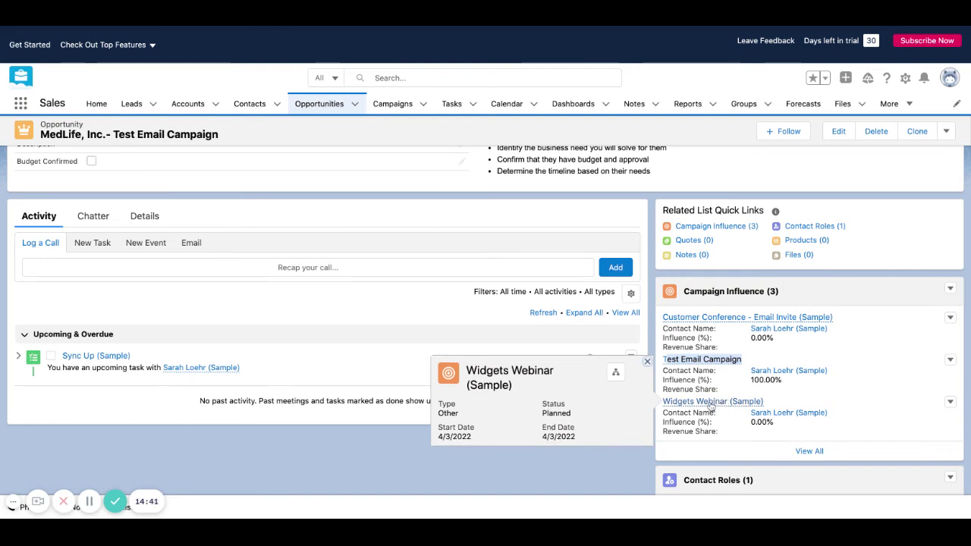
View all 51 of Test Email Campaign's influenced opportunities, down to the MedLife entry
left_click(709, 361)
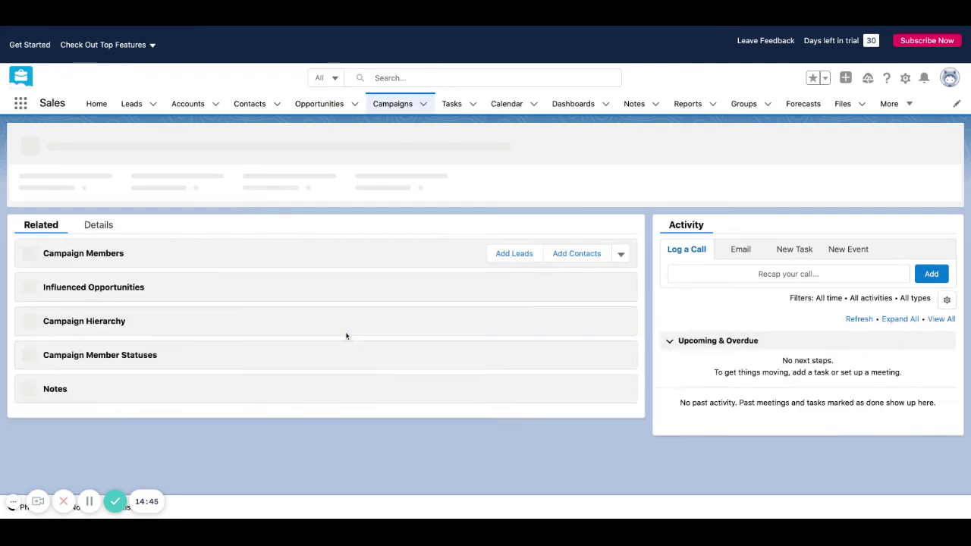
scroll(231, 331, "down", 2)
scroll(232, 332, "down", 1)
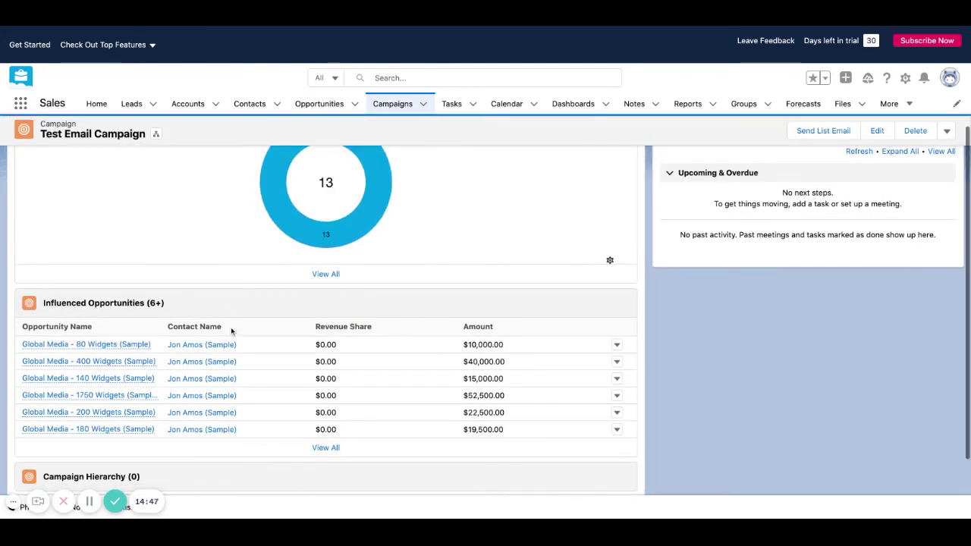
left_click(329, 447)
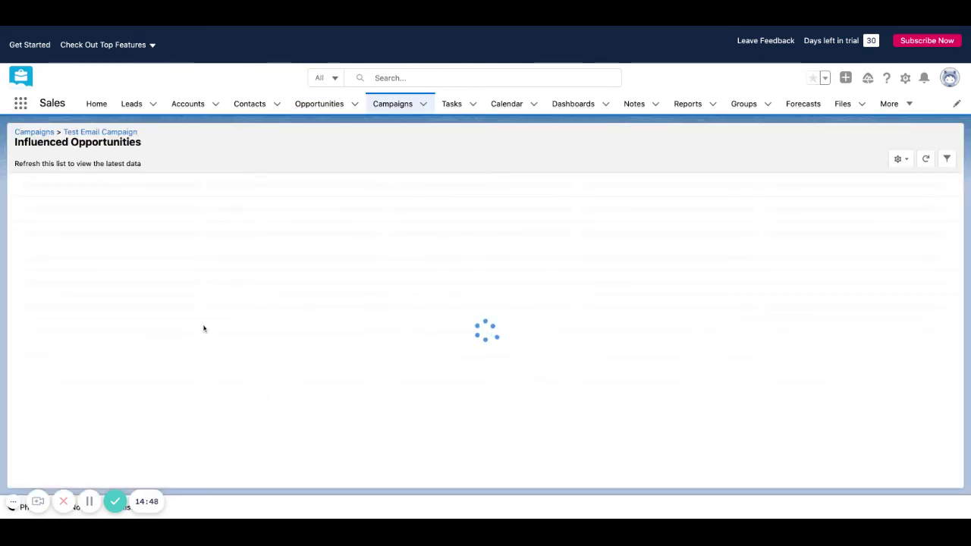
scroll(191, 306, "down", 3)
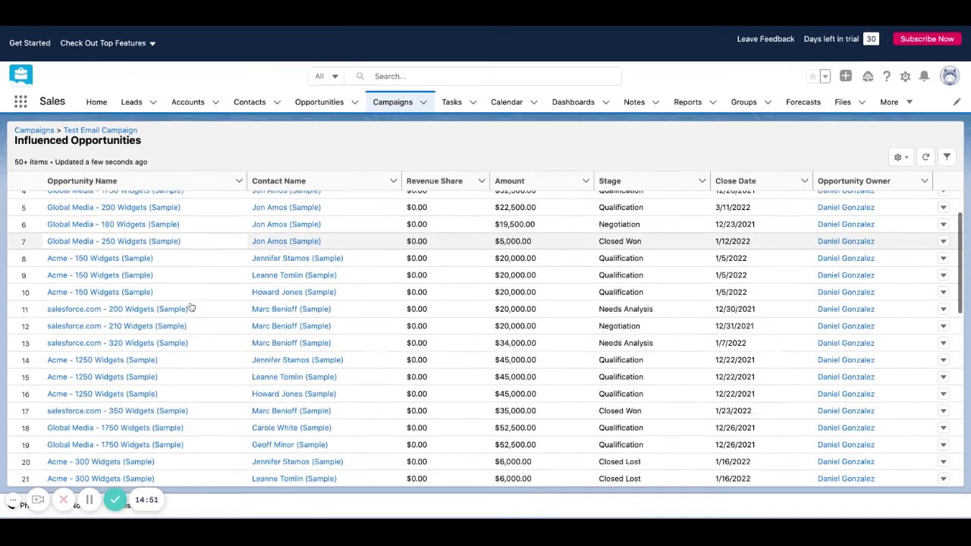
scroll(159, 372, "up", 4)
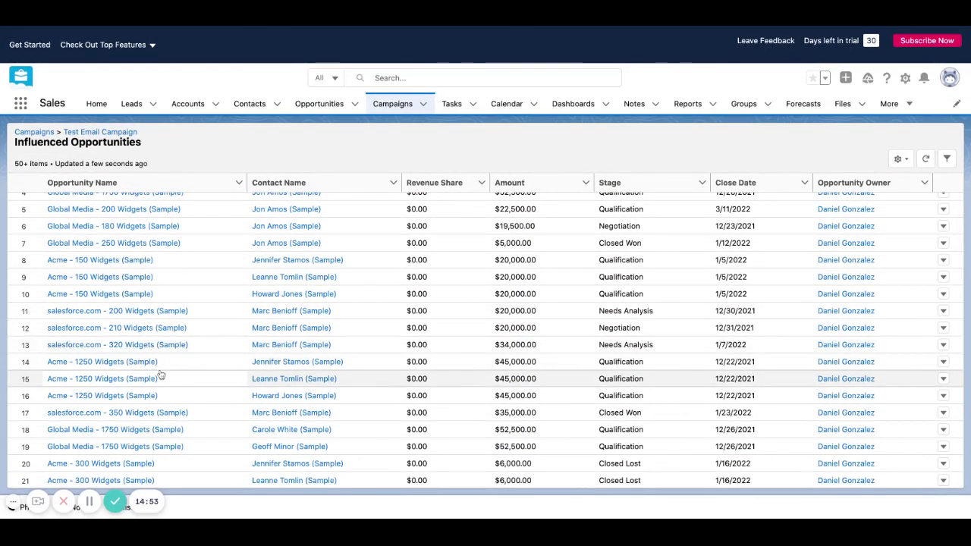
scroll(161, 373, "down", 5)
scroll(161, 373, "down", 10)
scroll(182, 470, "down", 3)
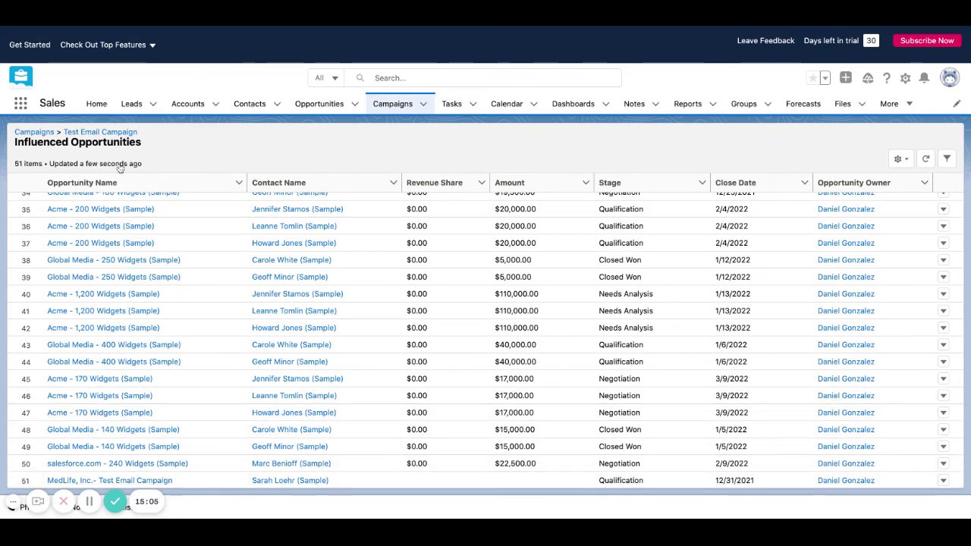
left_click(100, 131)
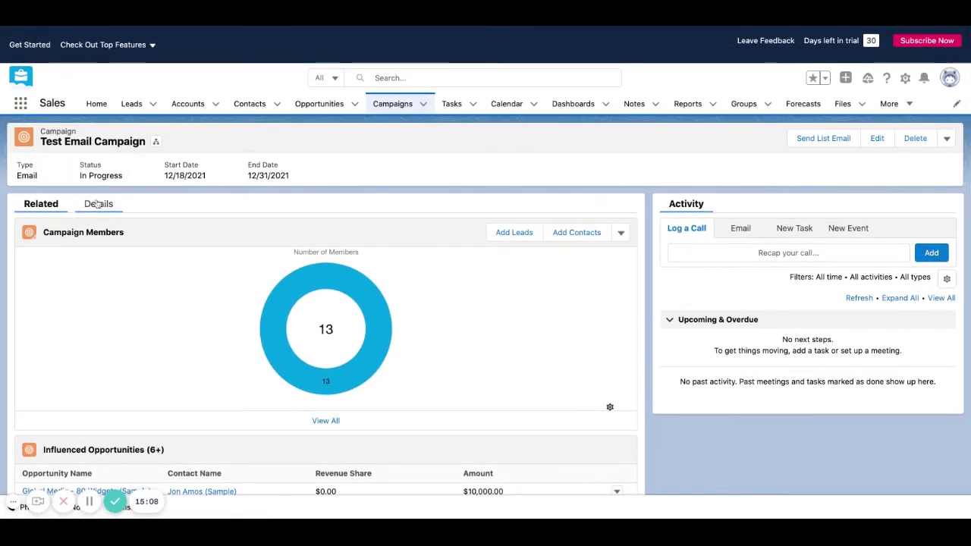
left_click(97, 204)
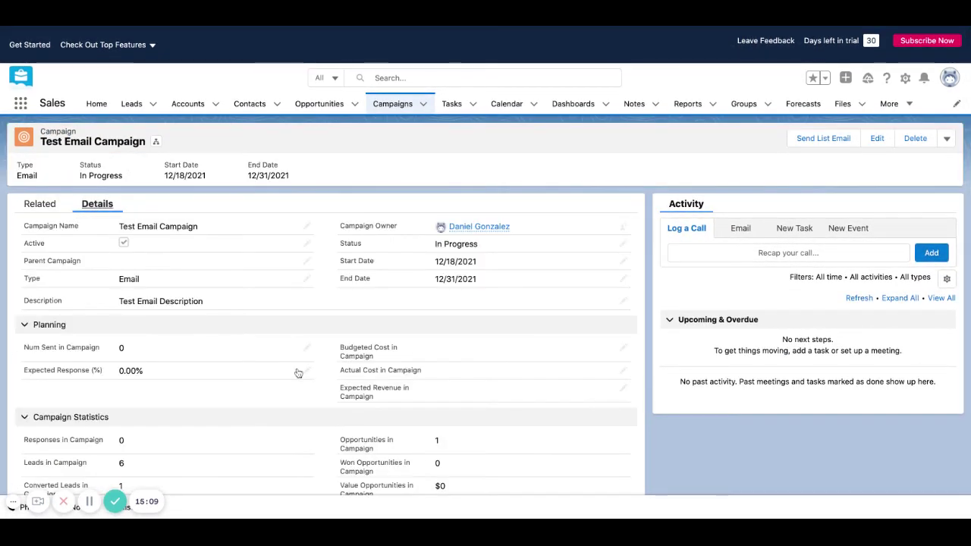
scroll(298, 372, "down", 2)
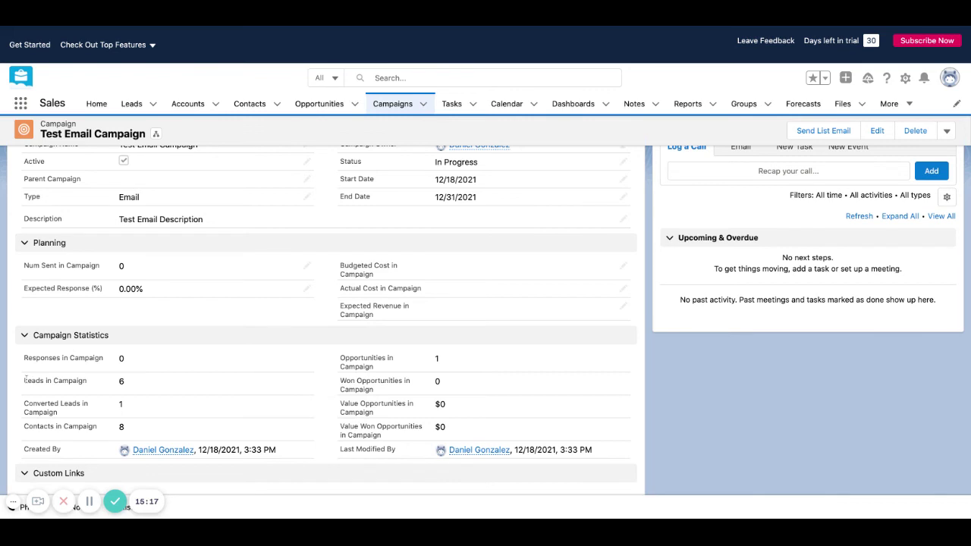
left_click_drag(26, 376, 125, 382)
left_click(86, 403)
left_click_drag(28, 397, 123, 410)
left_click(116, 421)
left_click_drag(340, 362, 435, 358)
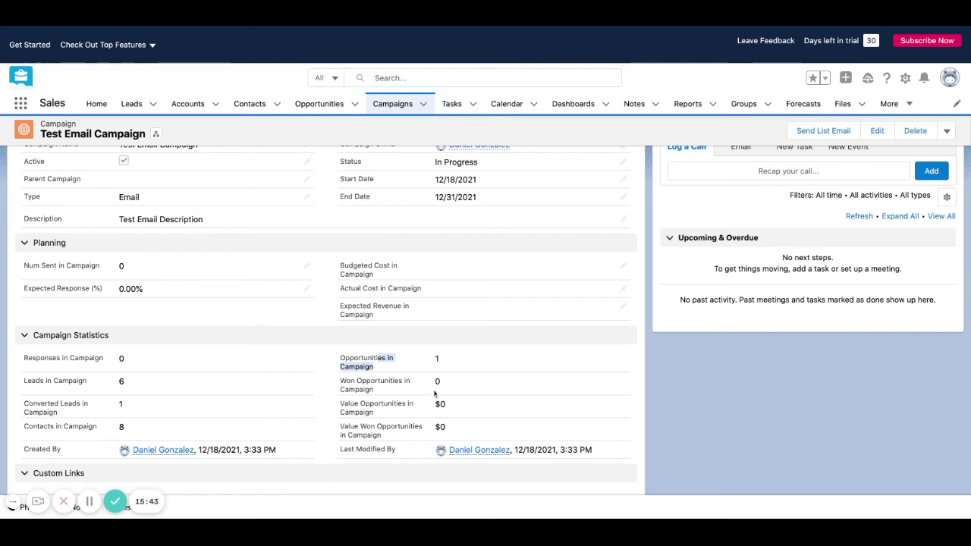
scroll(405, 342, "up", 3)
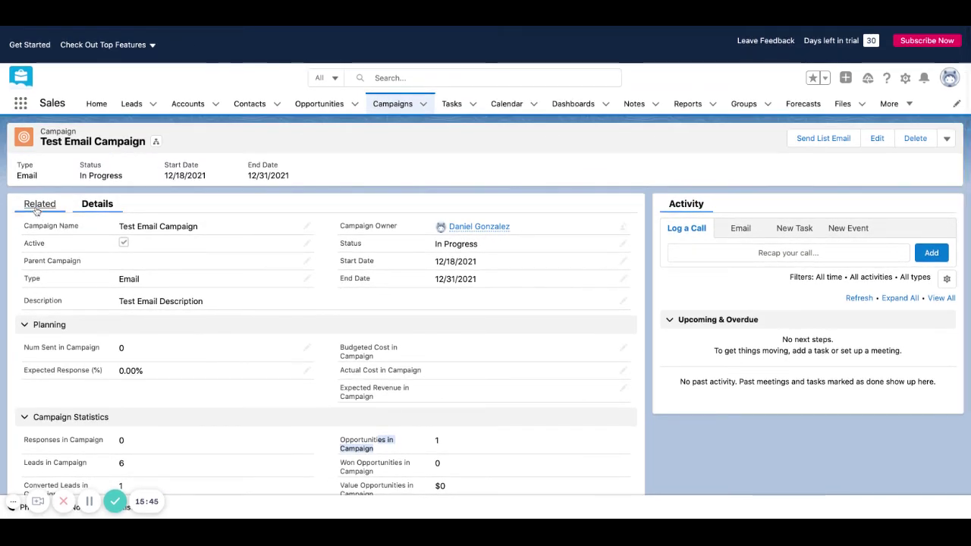
left_click(39, 203)
scroll(152, 407, "down", 3)
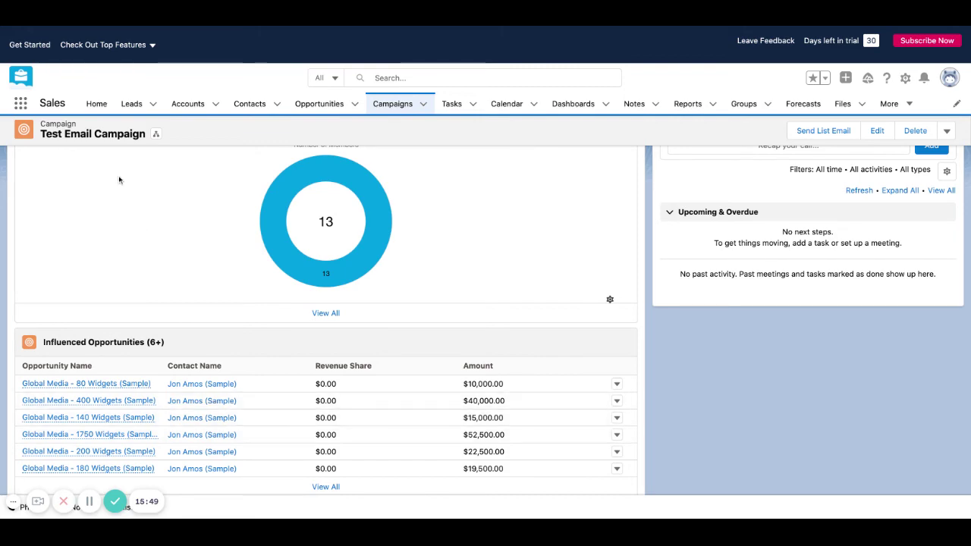
scroll(150, 184, "up", 3)
left_click(98, 204)
scroll(347, 311, "down", 3)
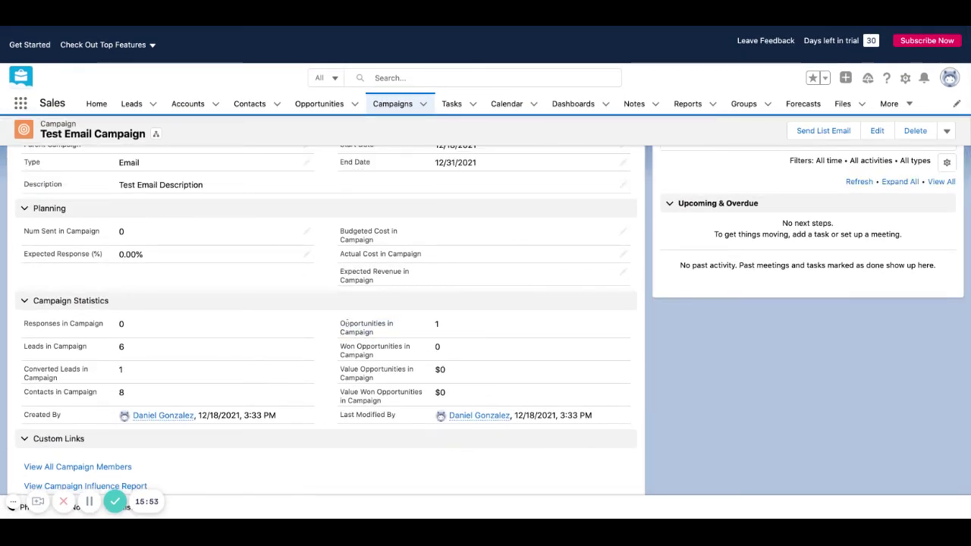
triple_click(341, 324)
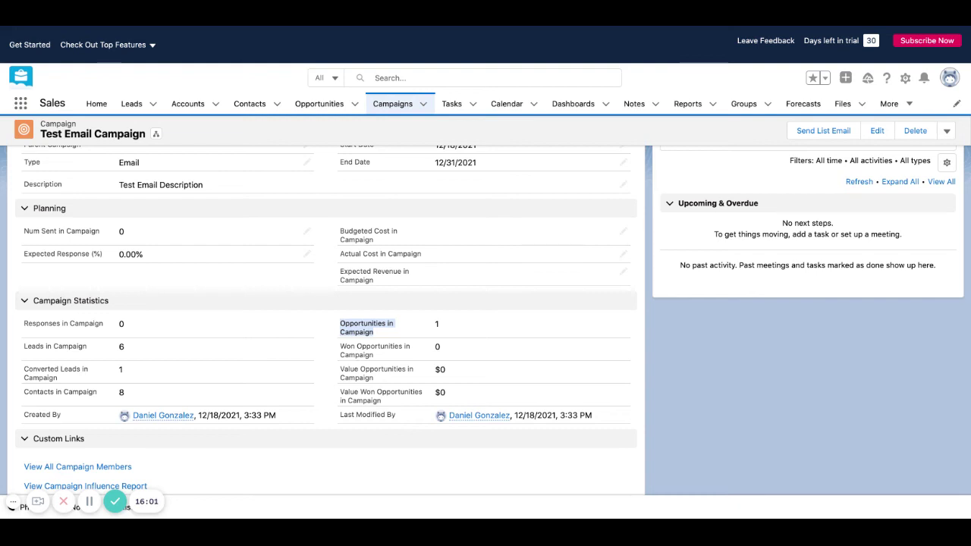
left_click(339, 371)
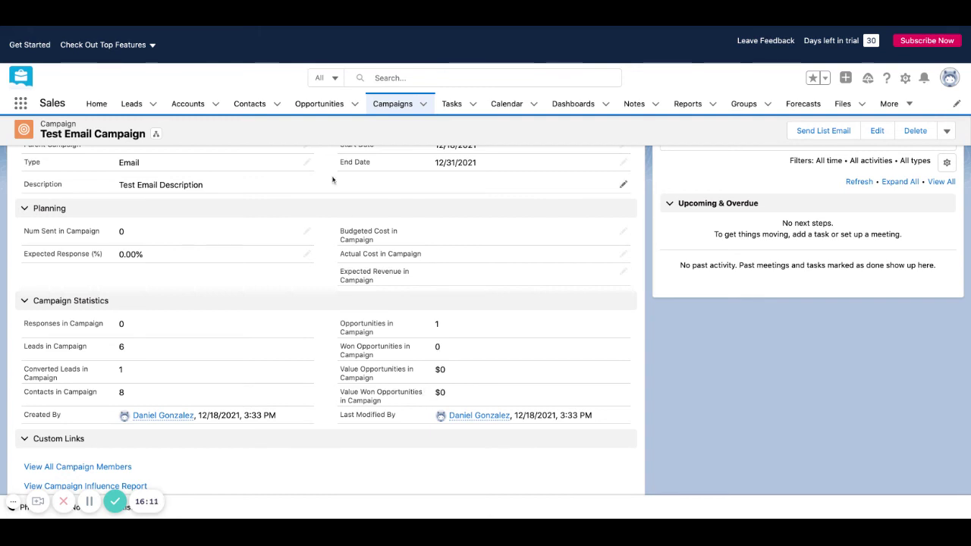
Open the MedLife, Inc.- Test Email Campaign opportunity's Details
left_click(324, 104)
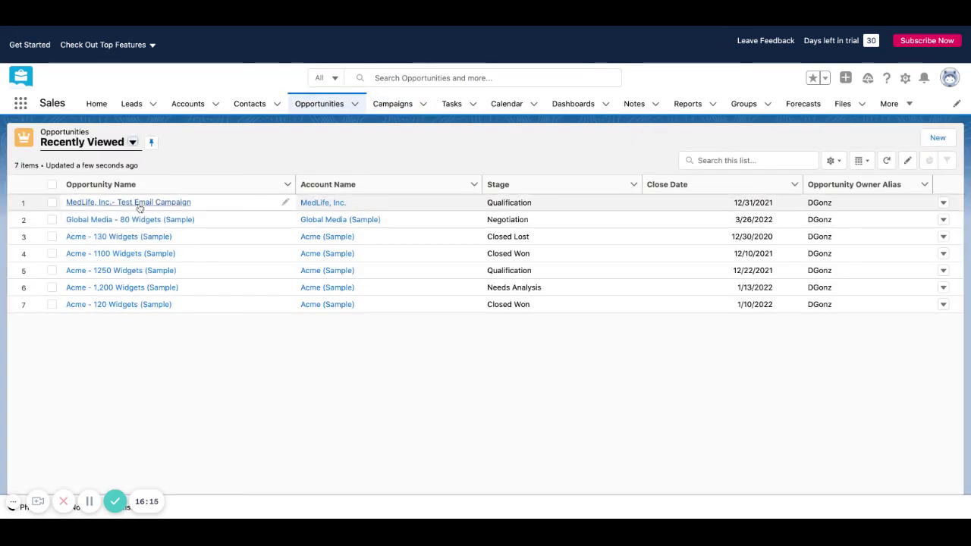
left_click(140, 204)
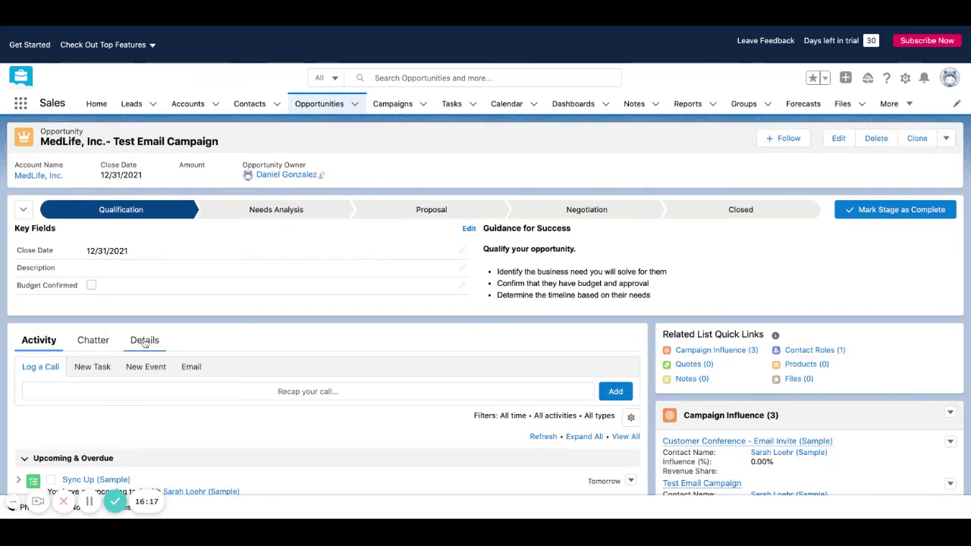
left_click(144, 341)
scroll(515, 356, "down", 1)
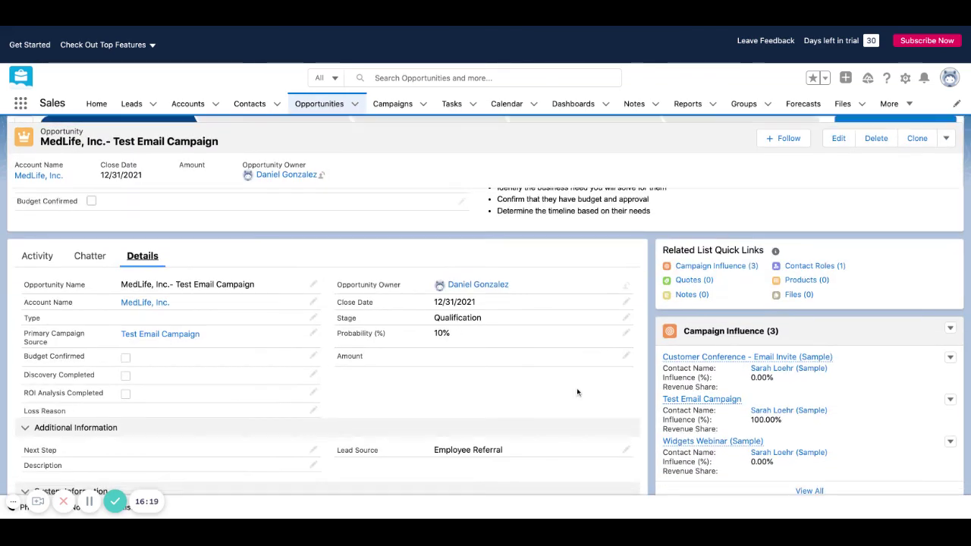
Change its Amount to 100,000, save, and return to Test Email Campaign
left_click(625, 355)
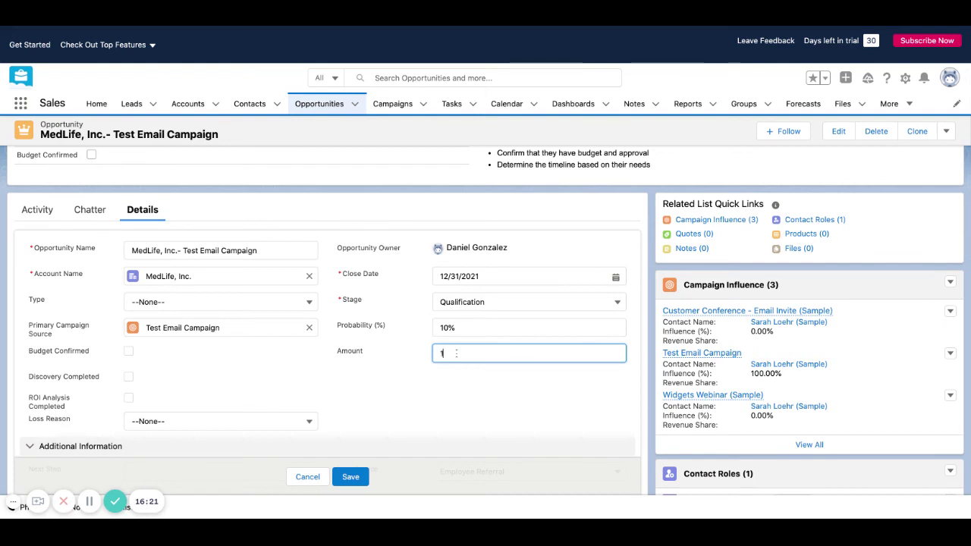
type("100,000")
left_click(340, 411)
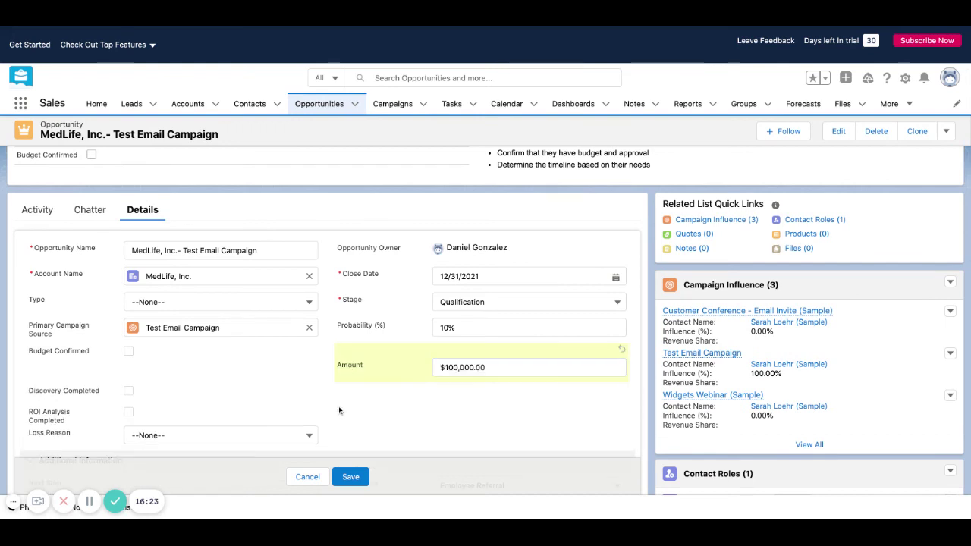
left_click(351, 477)
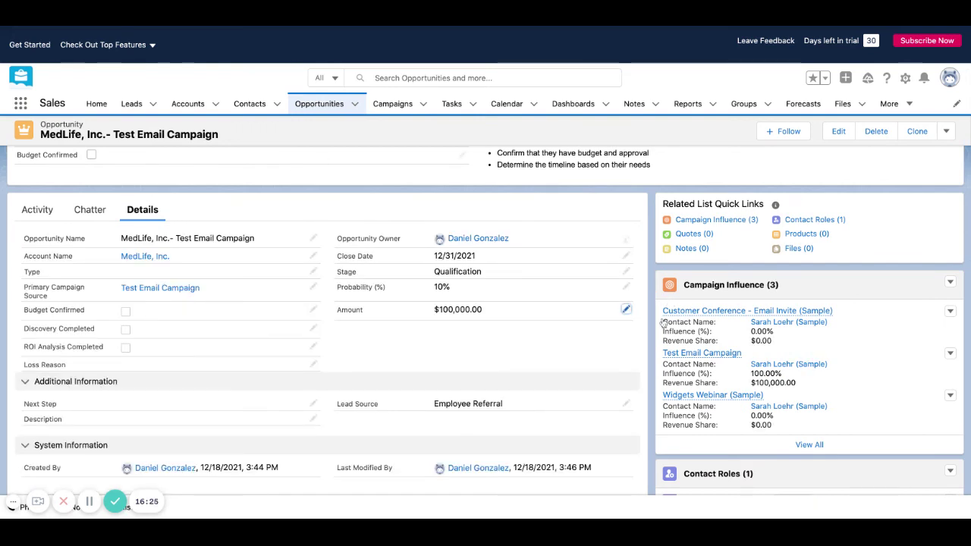
left_click(687, 353)
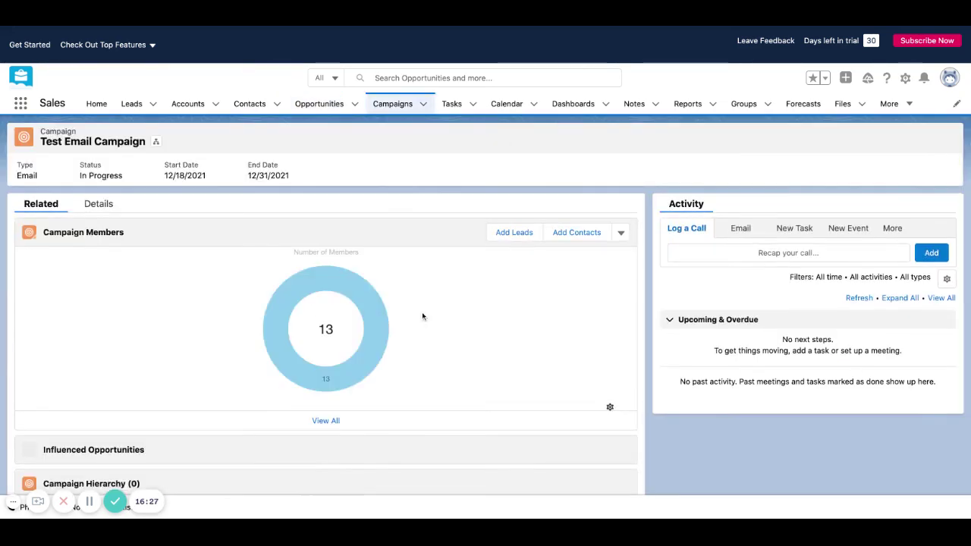
Show the campaign's Details and highlight Value Opportunities in Campaign at $100,000
left_click(107, 208)
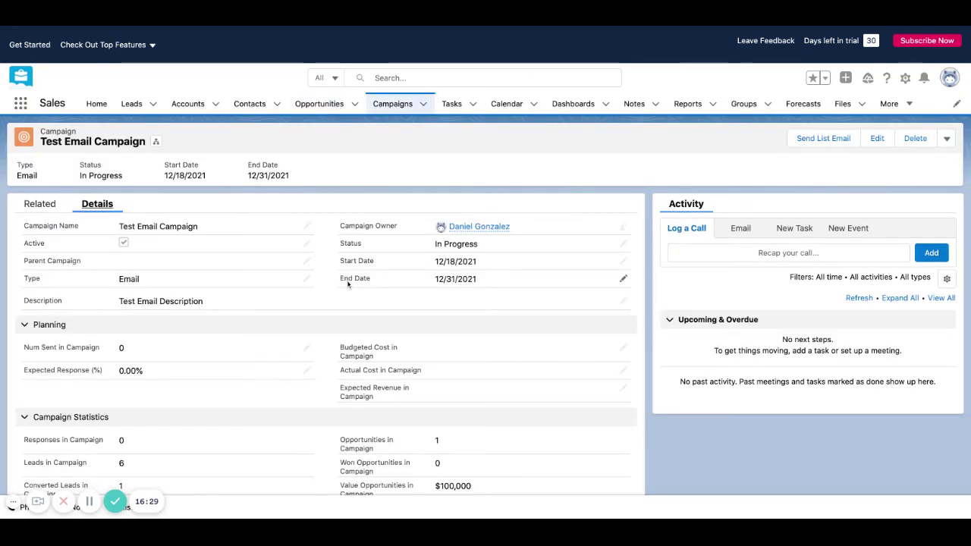
scroll(348, 283, "down", 3)
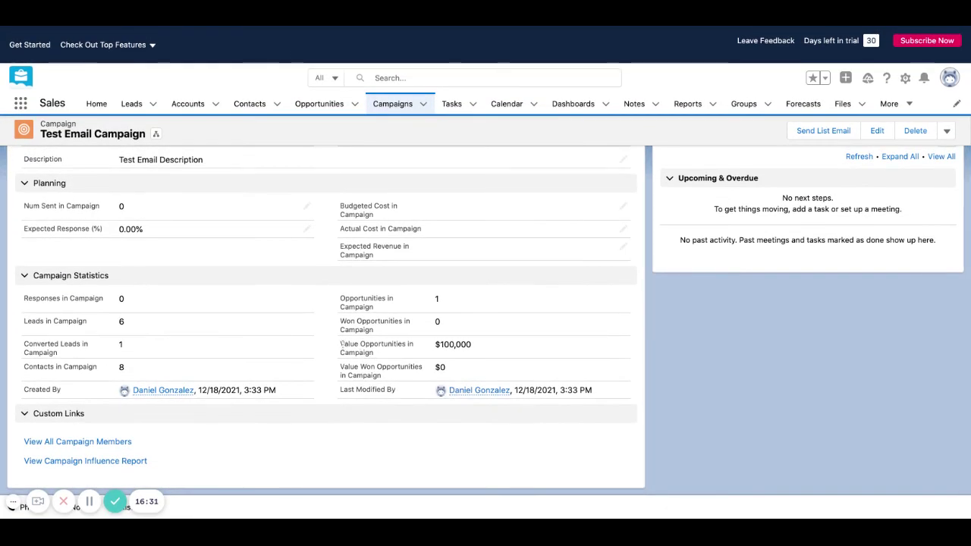
left_click_drag(342, 345, 374, 353)
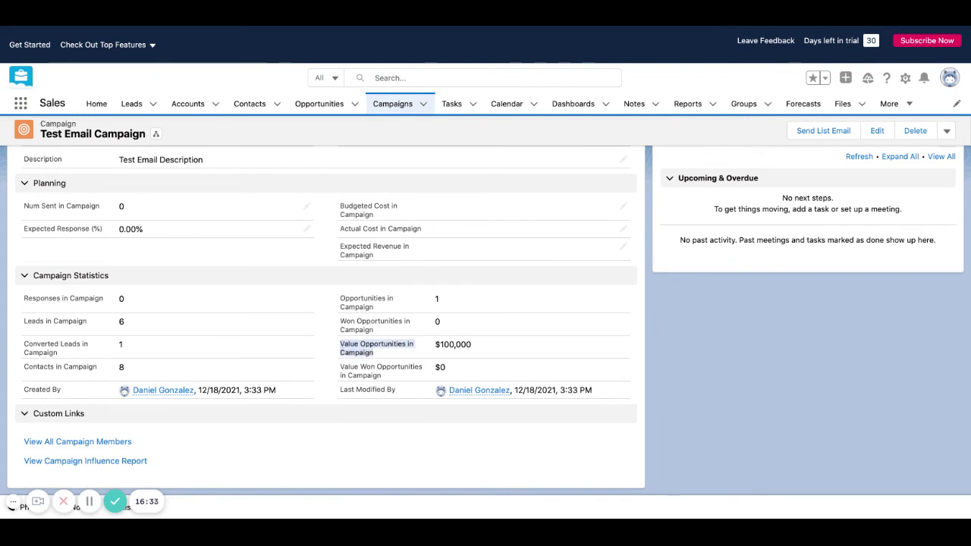
left_click(418, 360)
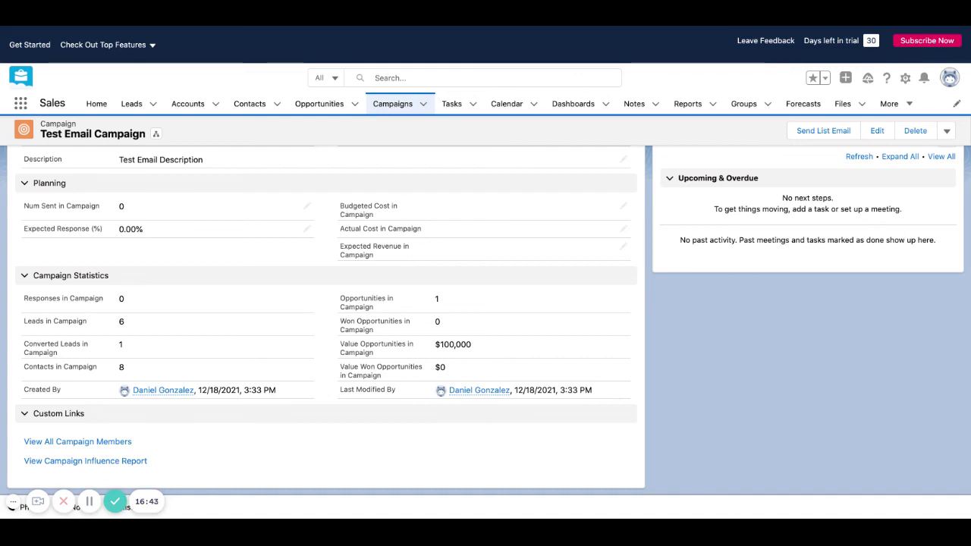
scroll(326, 318, "up", 5)
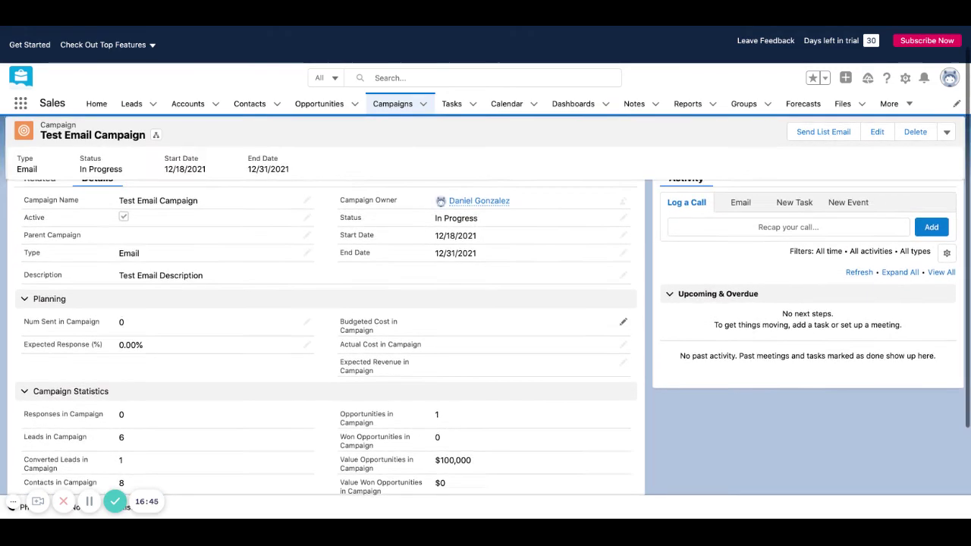
scroll(362, 342, "up", 1)
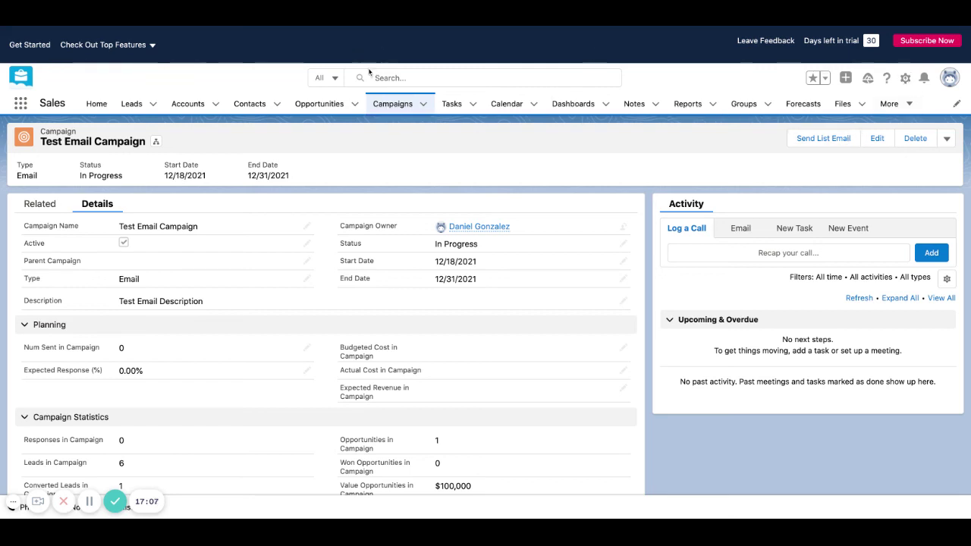
Find the user through global search and open their User Detail setup page
left_click(390, 77)
type("Daniel")
left_click(400, 133)
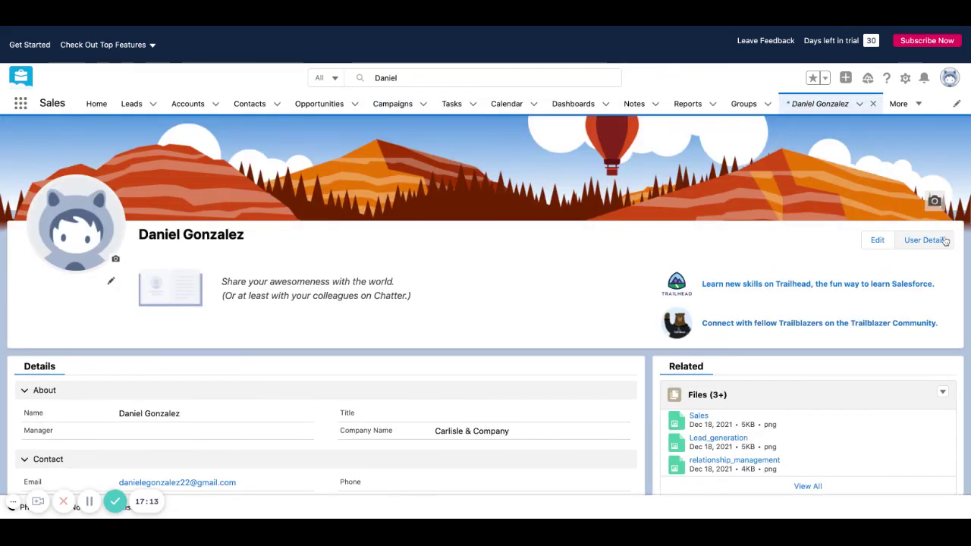
left_click(937, 245)
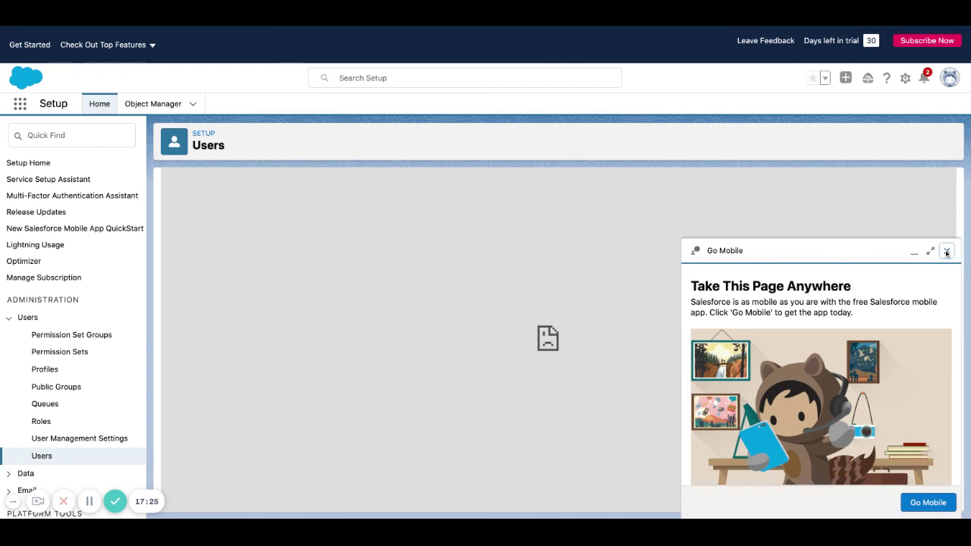
Dismiss the Go Mobile panel, reload the Users setup page, and bring up the App Launcher
left_click(947, 253)
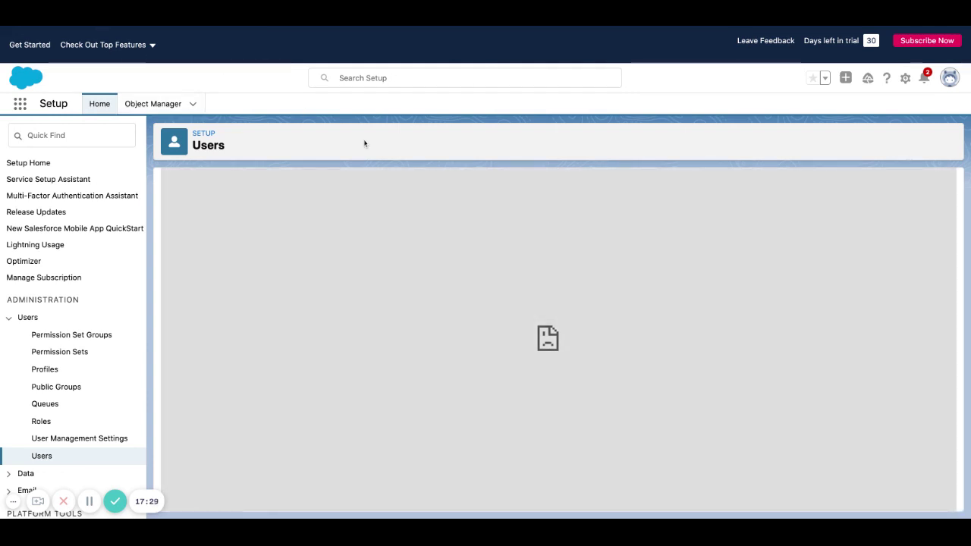
key("ctrl+r")
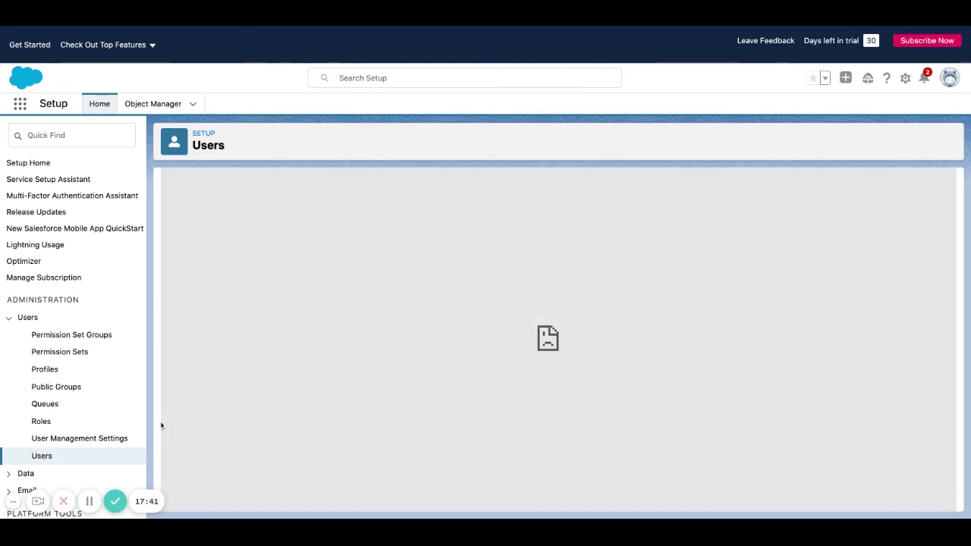
scroll(291, 408, "down", 1)
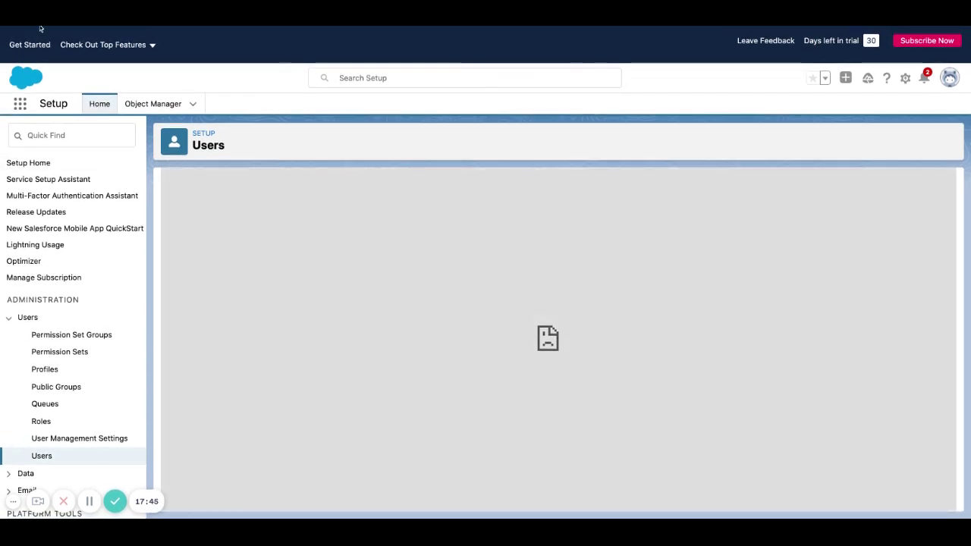
left_click(41, 27)
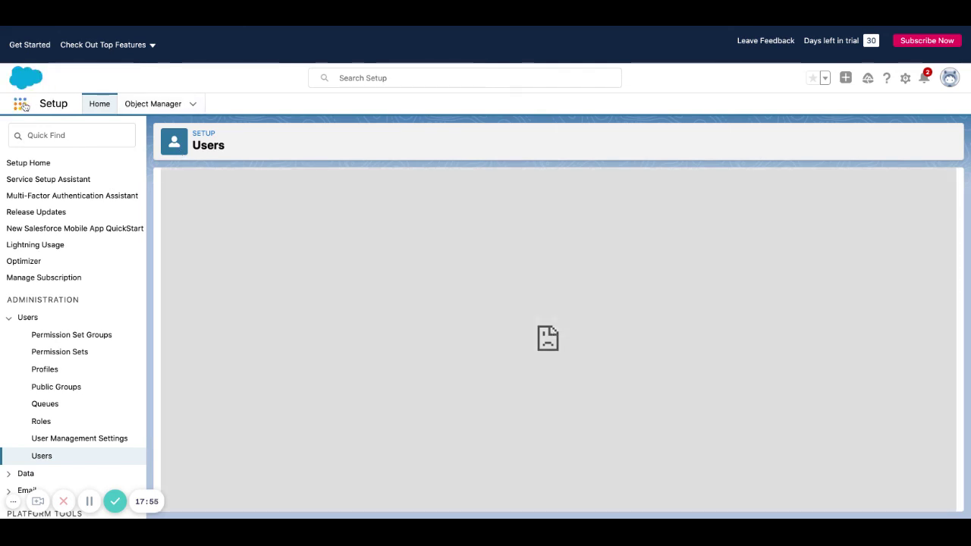
left_click(21, 104)
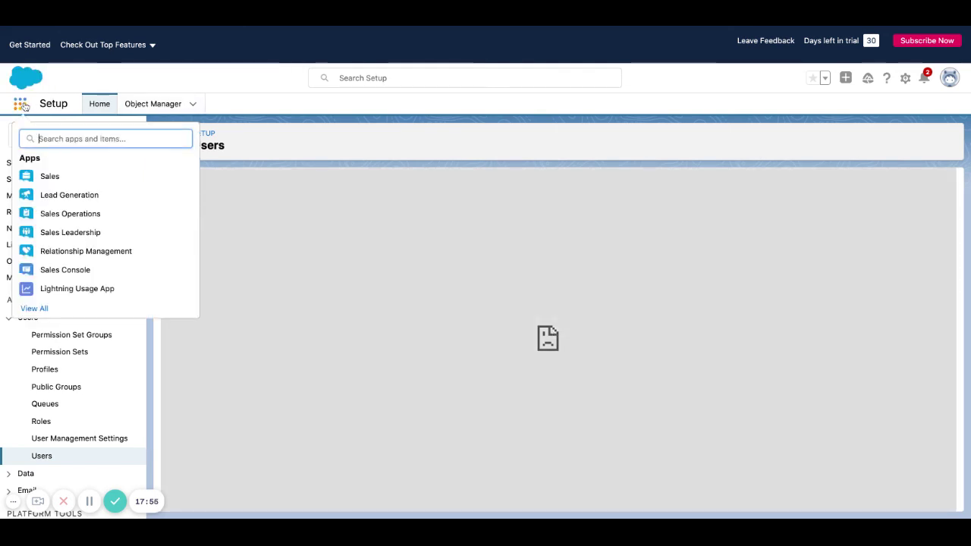
Switch from Setup back to the Sales app from the App Launcher
left_click(55, 177)
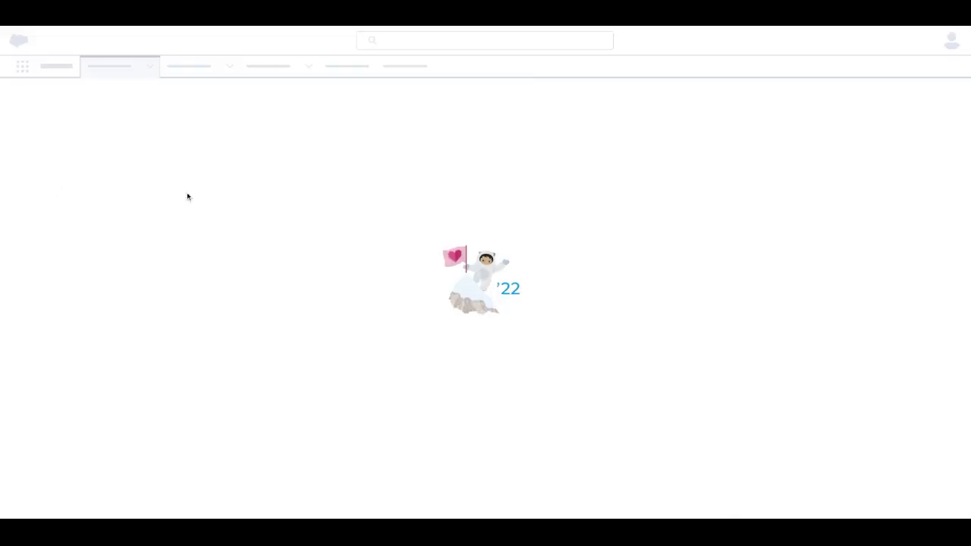